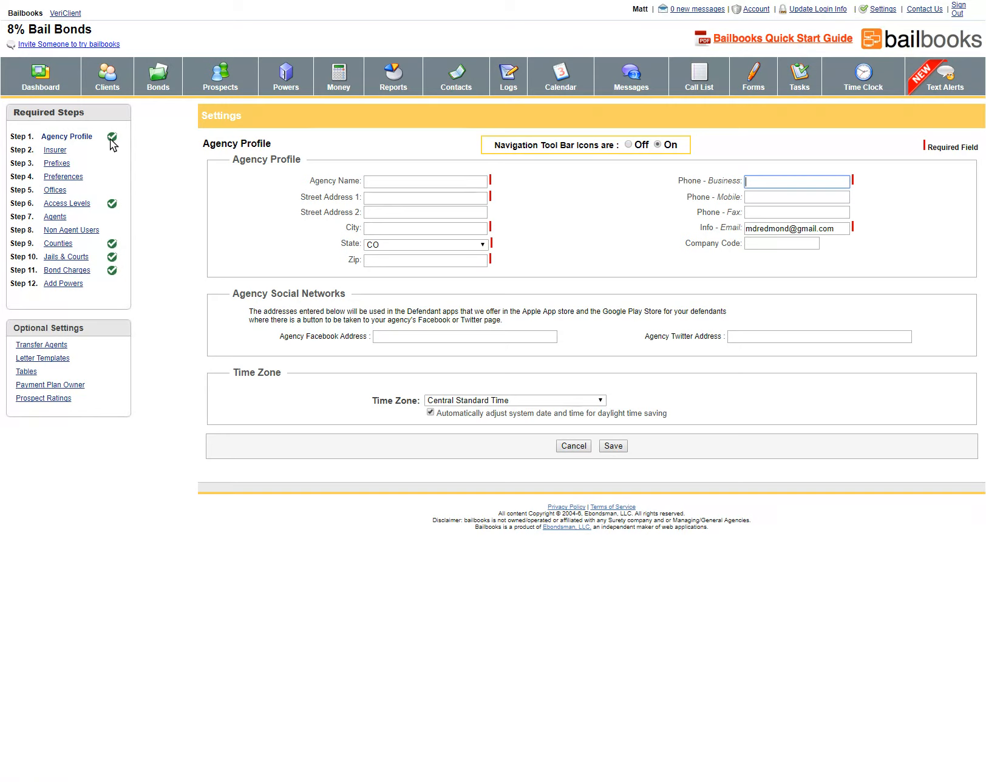
Enter ABC Bail Bonds as the agency name, then fill in the business and mobile phone numbers
click(385, 177)
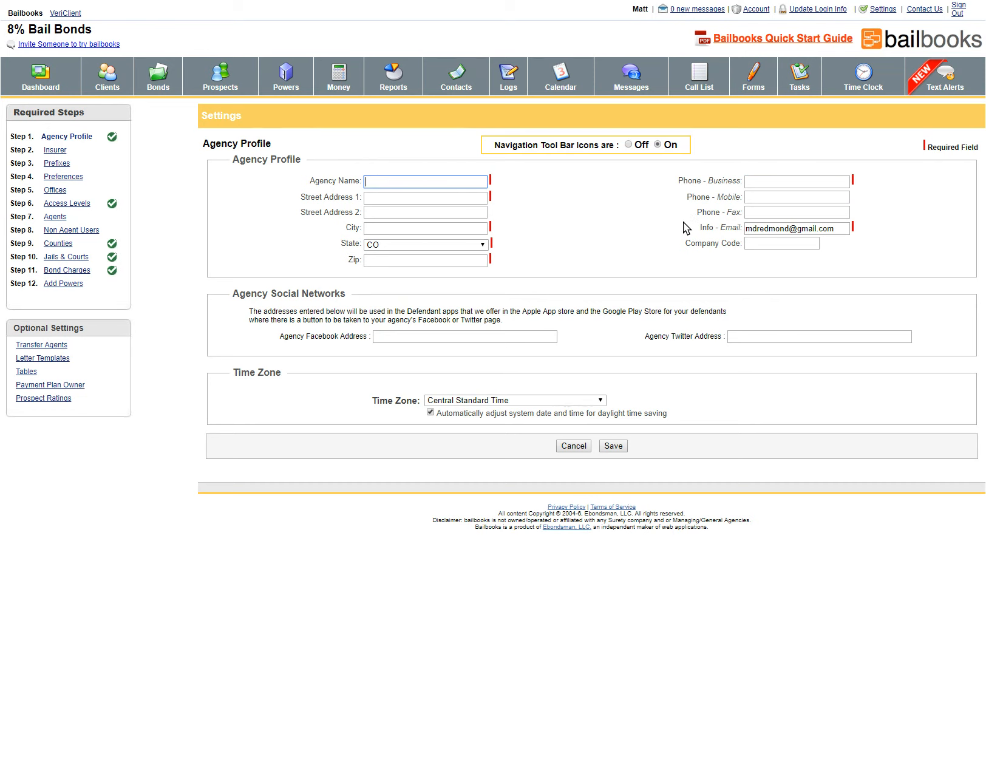
text(ABC Bail Bonds)
click(803, 184)
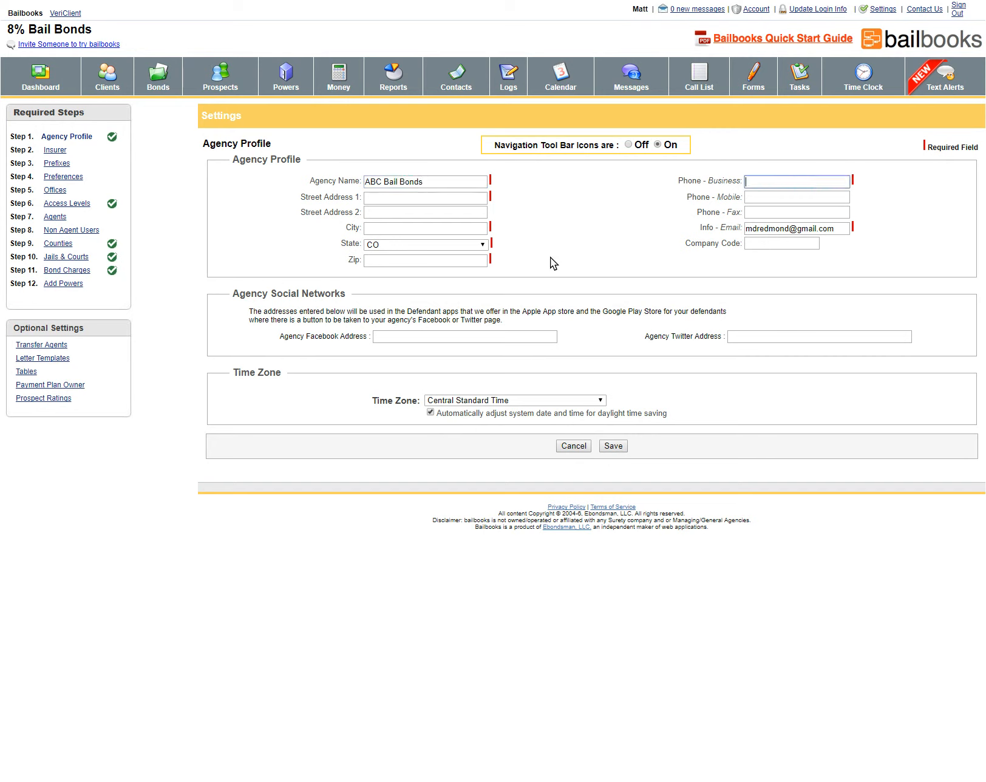
click(792, 196)
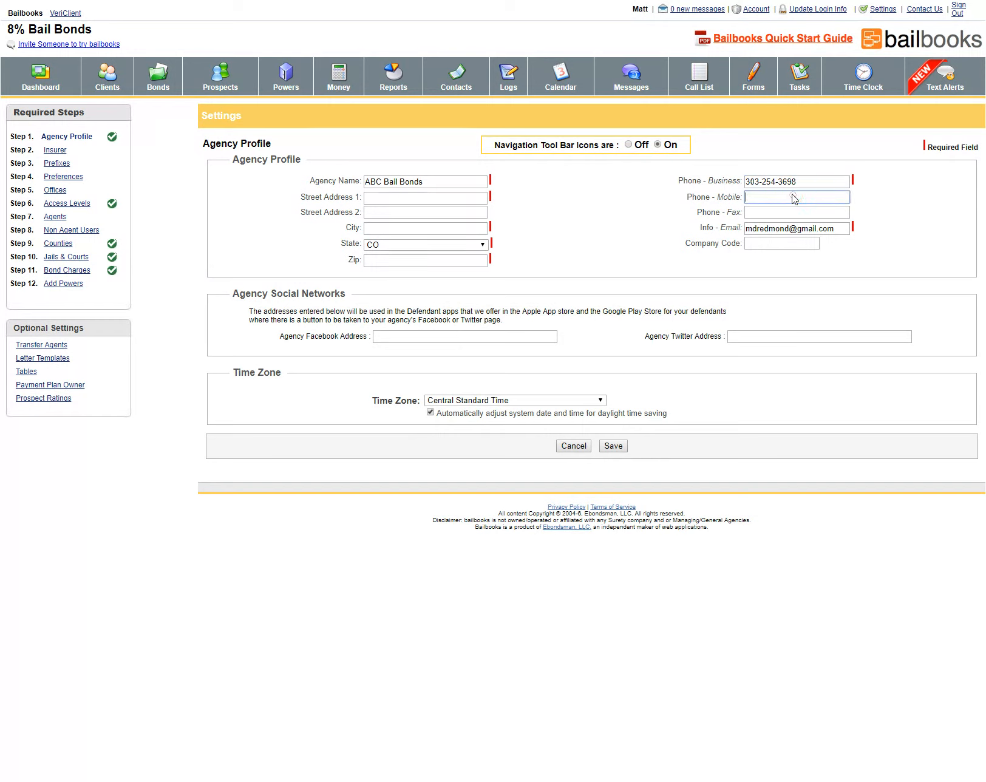
Fill in the agency's street address, city and zip code
click(410, 199)
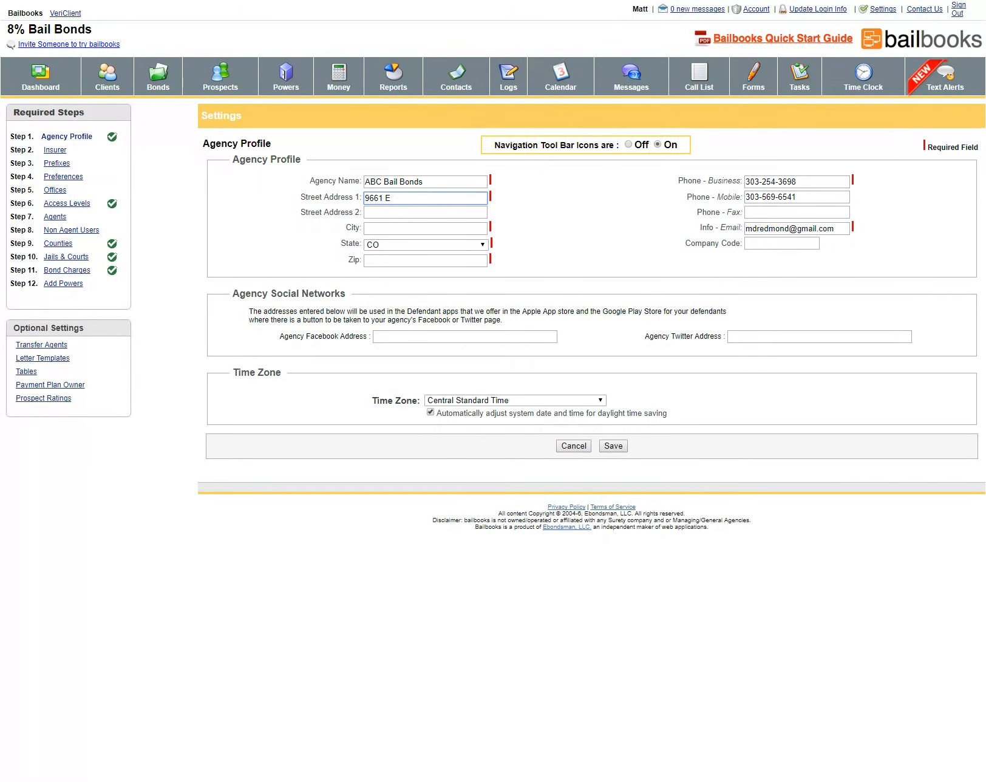
key(Tab)
key(Tab)
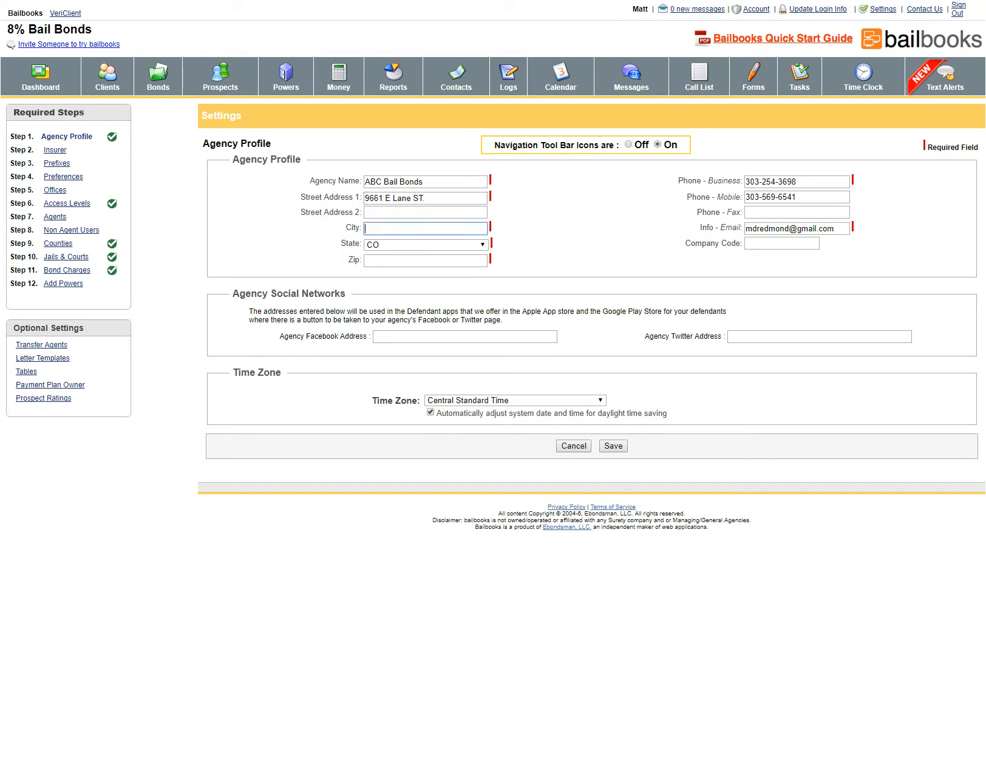
click(451, 260)
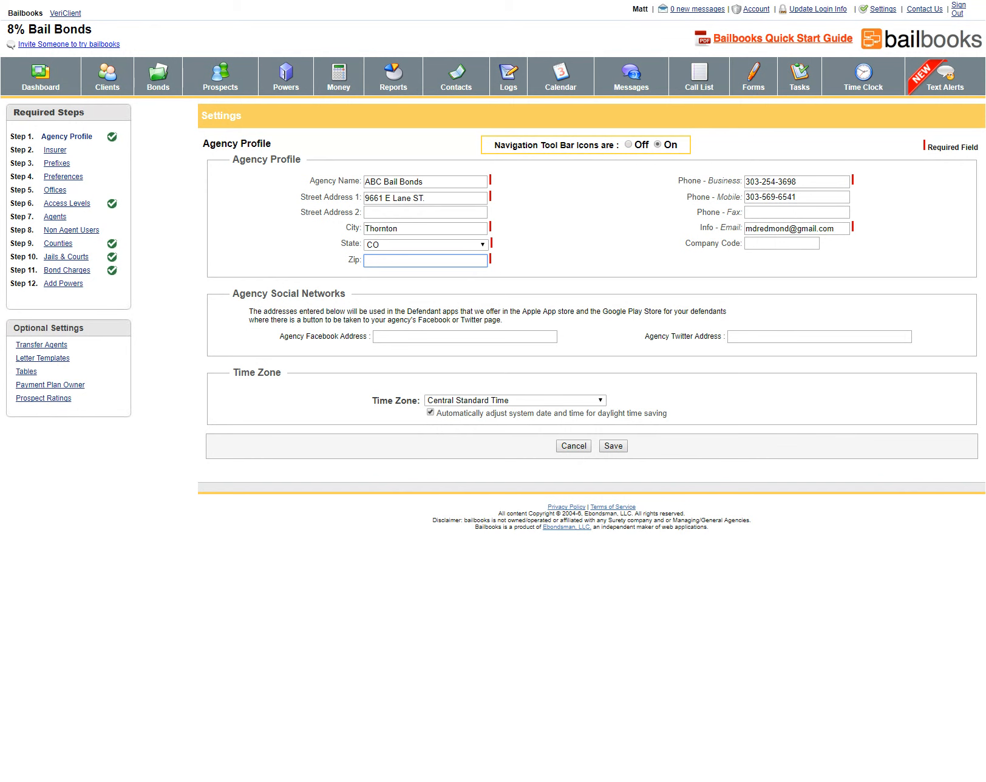
text(80236)
Set the time zone to Mountain Standard Time and save the agency profile
click(465, 406)
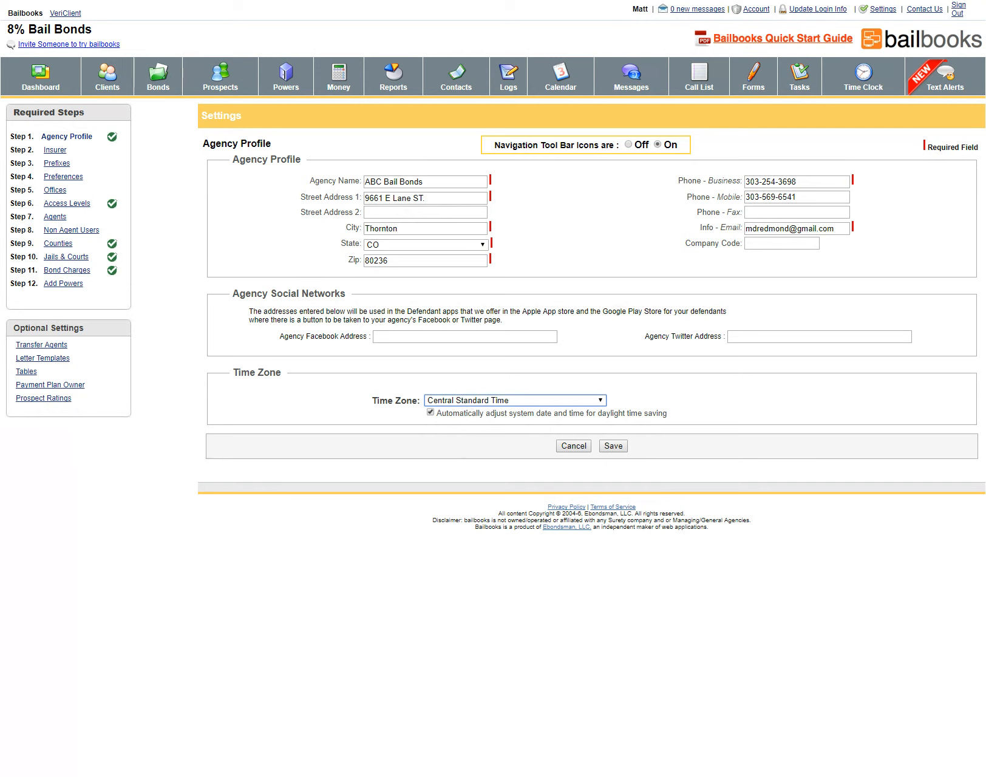
key(Down)
click(614, 446)
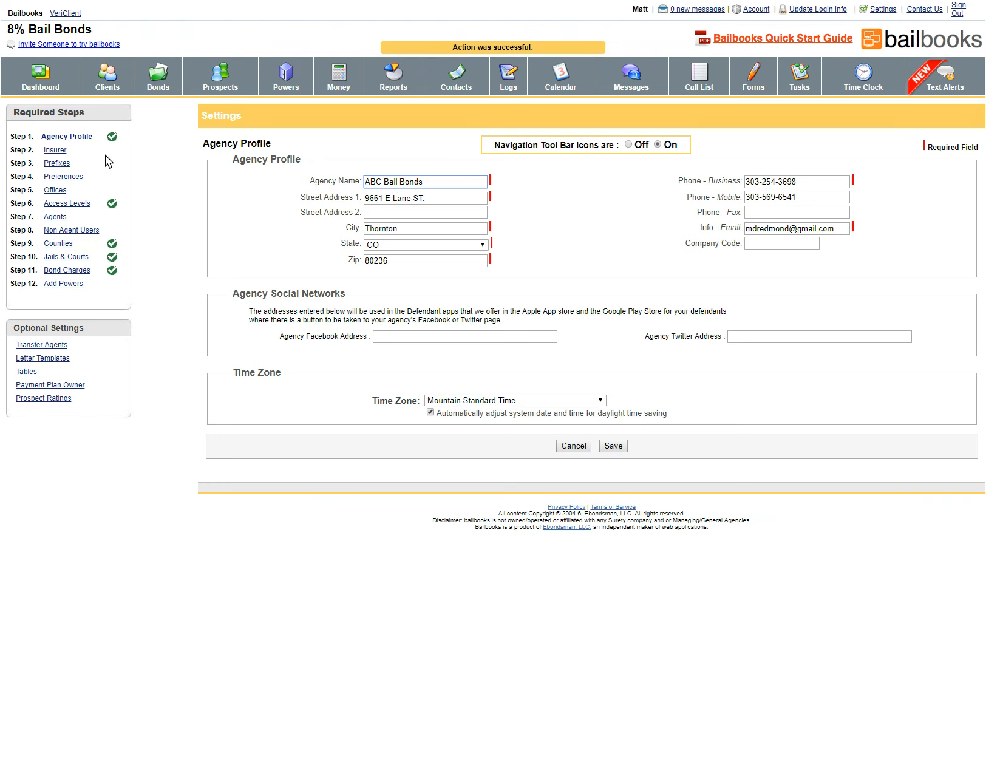
Go to Step 2 Insurer and start a new insurer, ready to enter its name
click(54, 151)
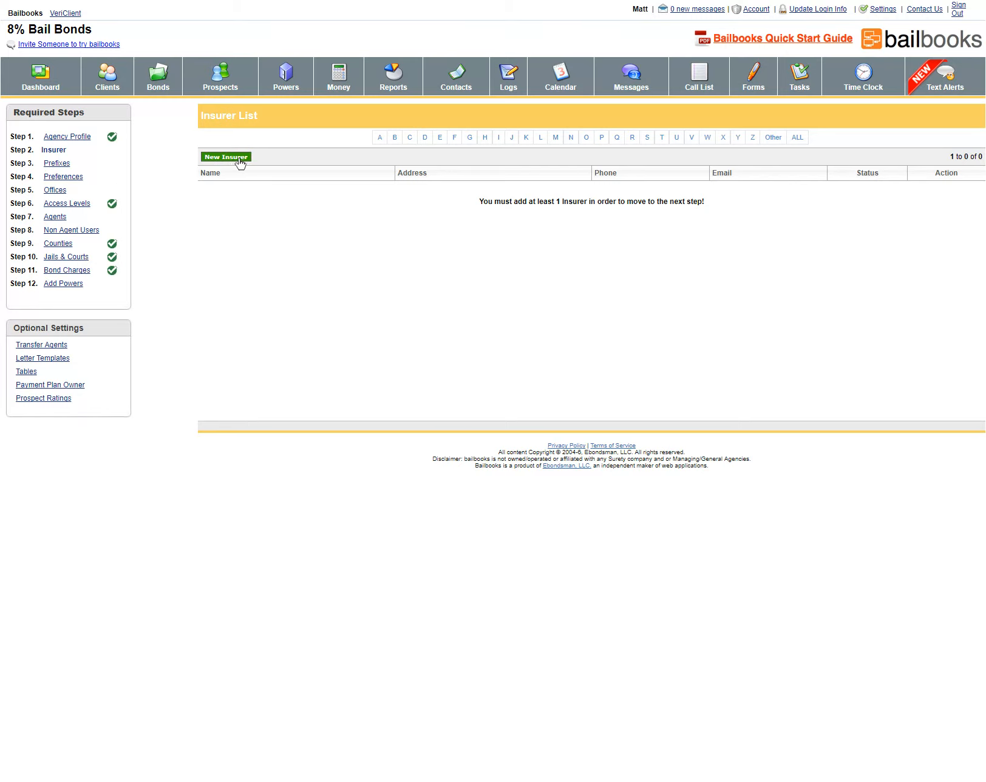
click(227, 157)
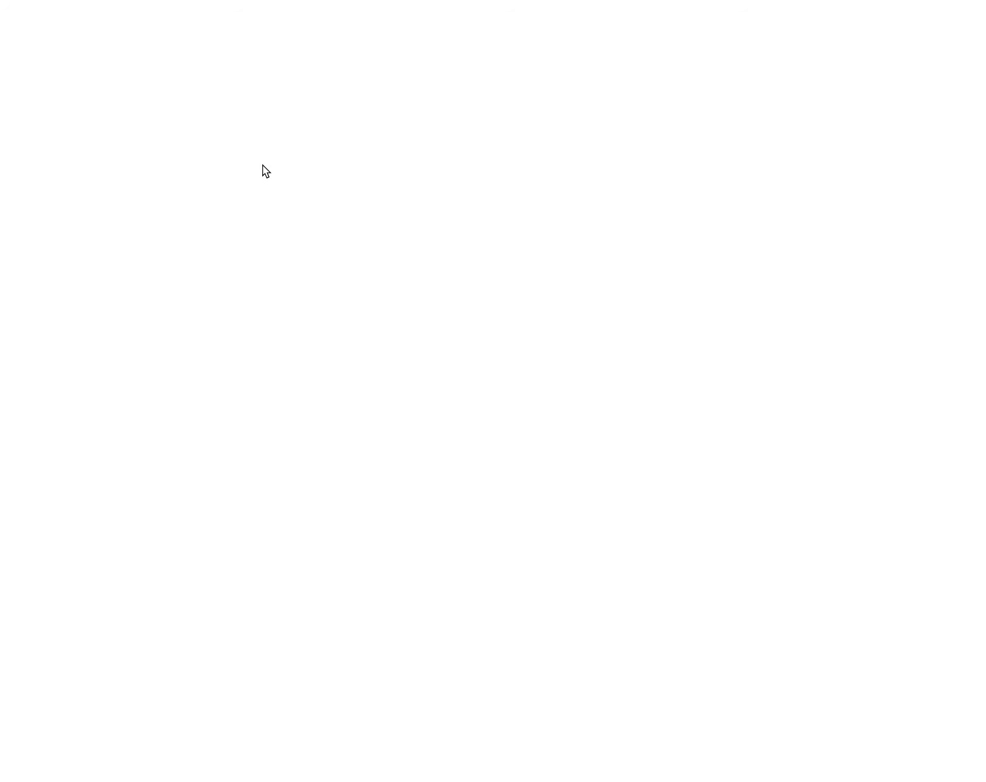
click(343, 173)
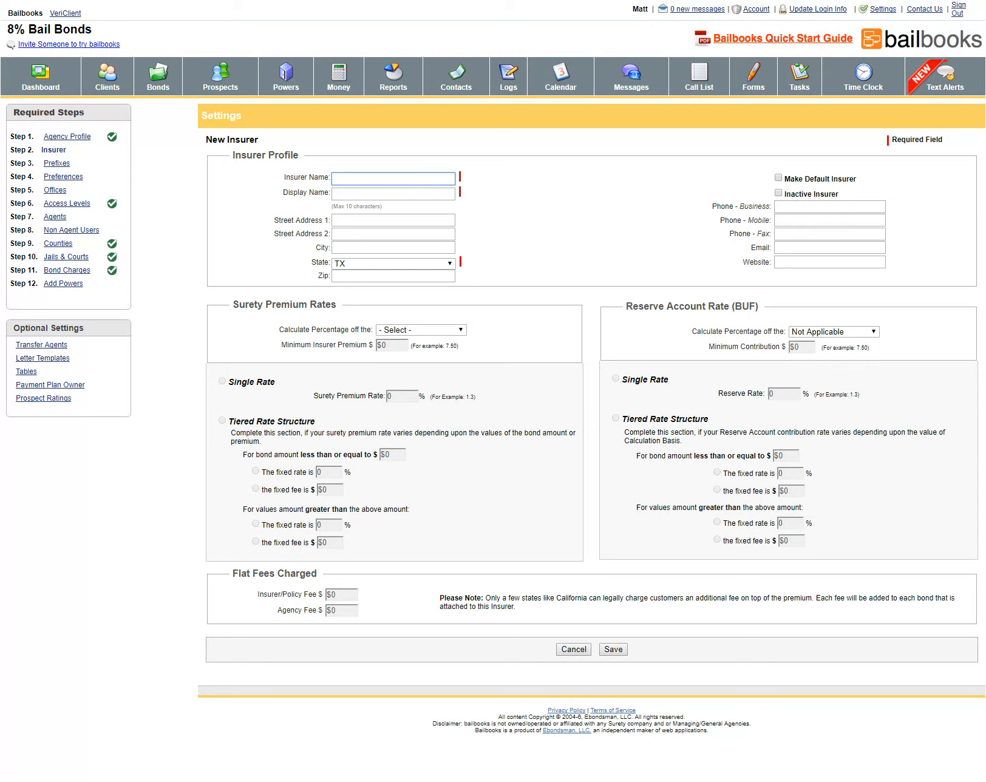
Name the insurer Lexington Insurance with display name Lexington, make it default, and set state TX
text(Lexington Insurance)
double_click(374, 180)
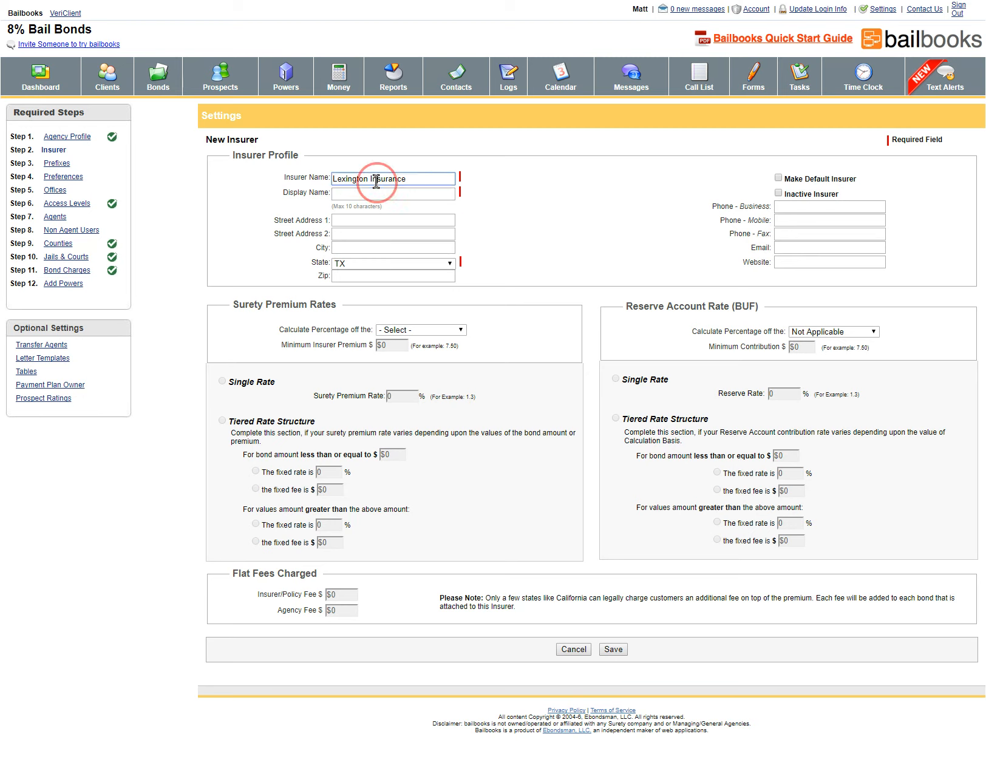
click(364, 190)
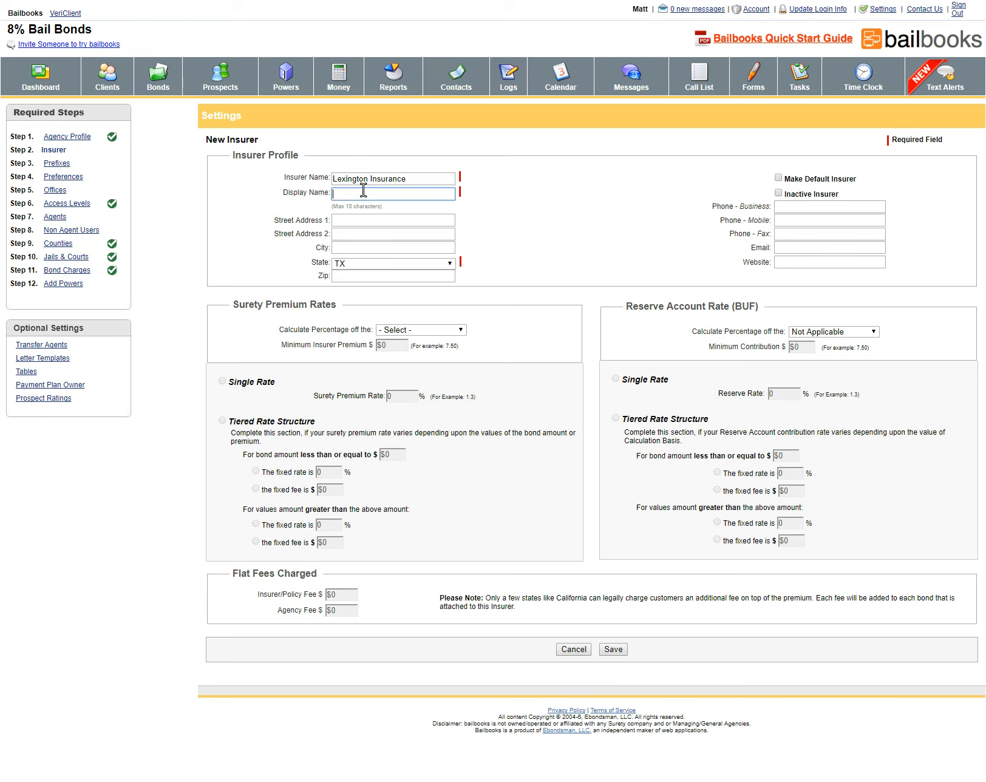
text(Lexington)
click(779, 178)
click(379, 222)
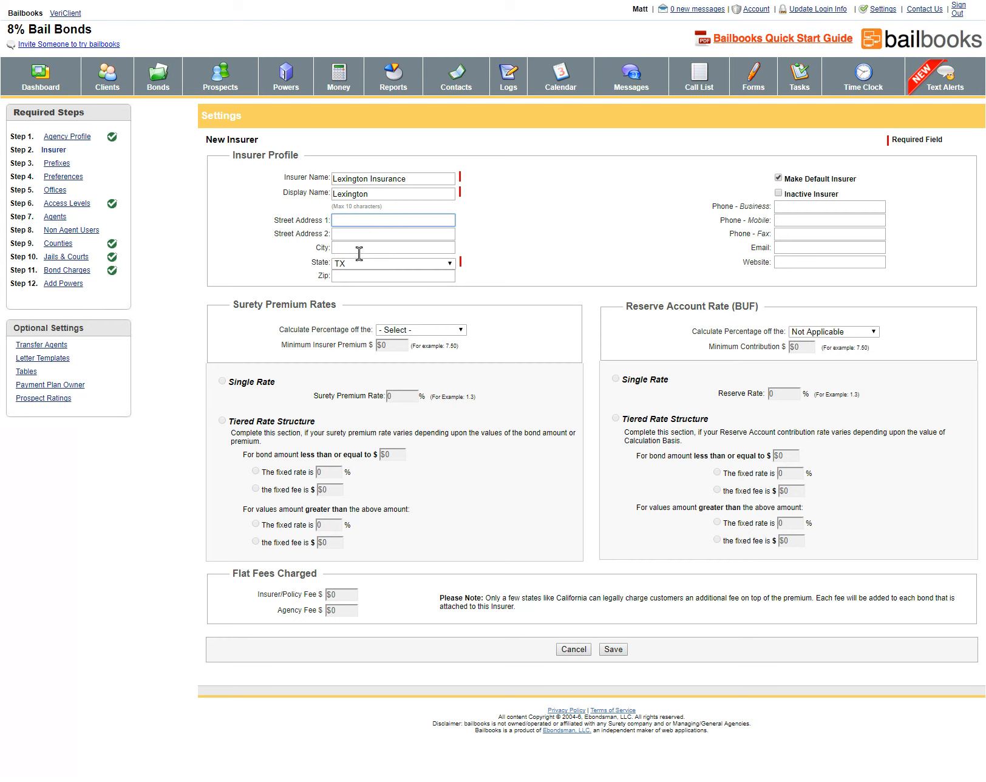
click(379, 263)
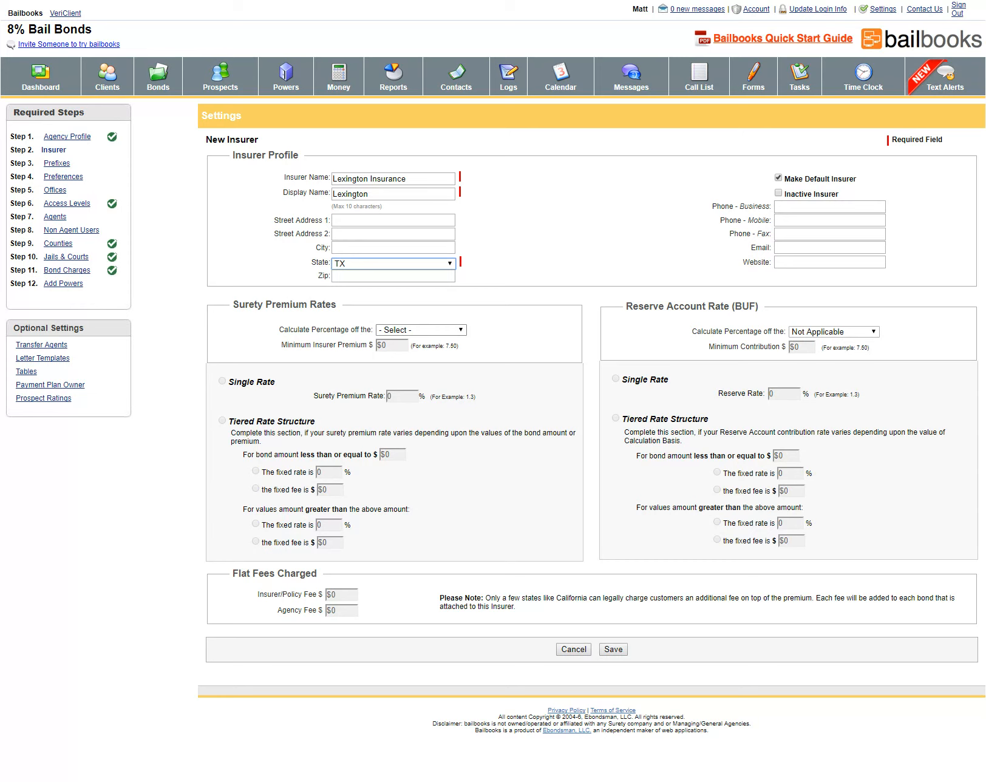
Base the surety premium on bond amount with a single 1.20% rate and $20.00 minimum
click(419, 331)
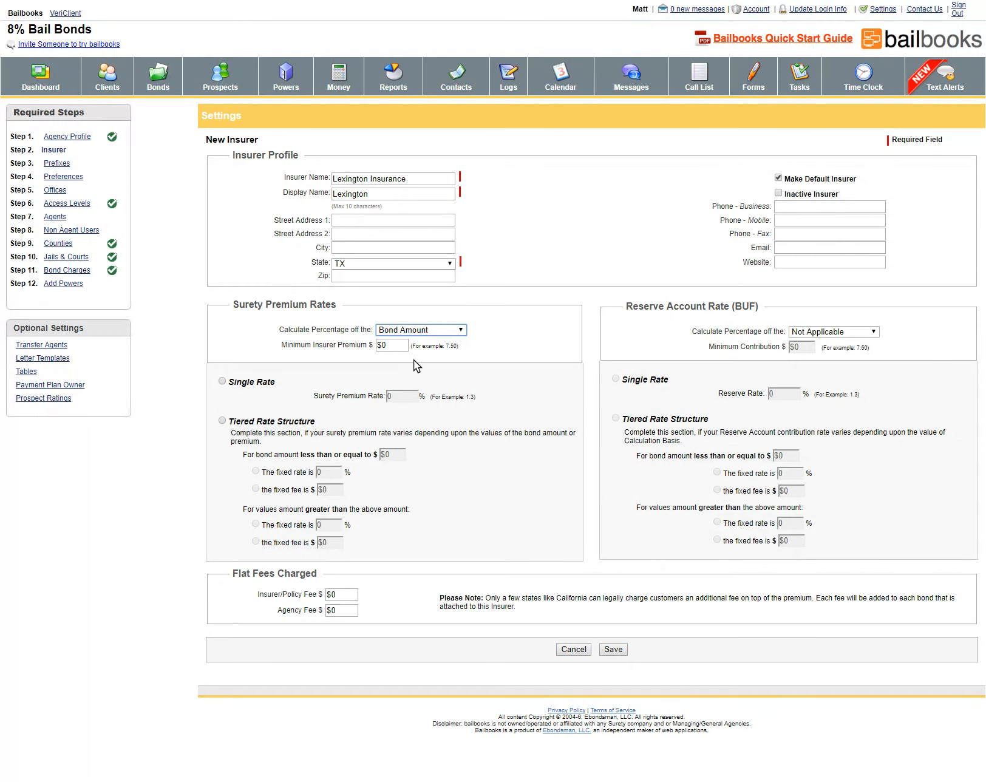
click(221, 381)
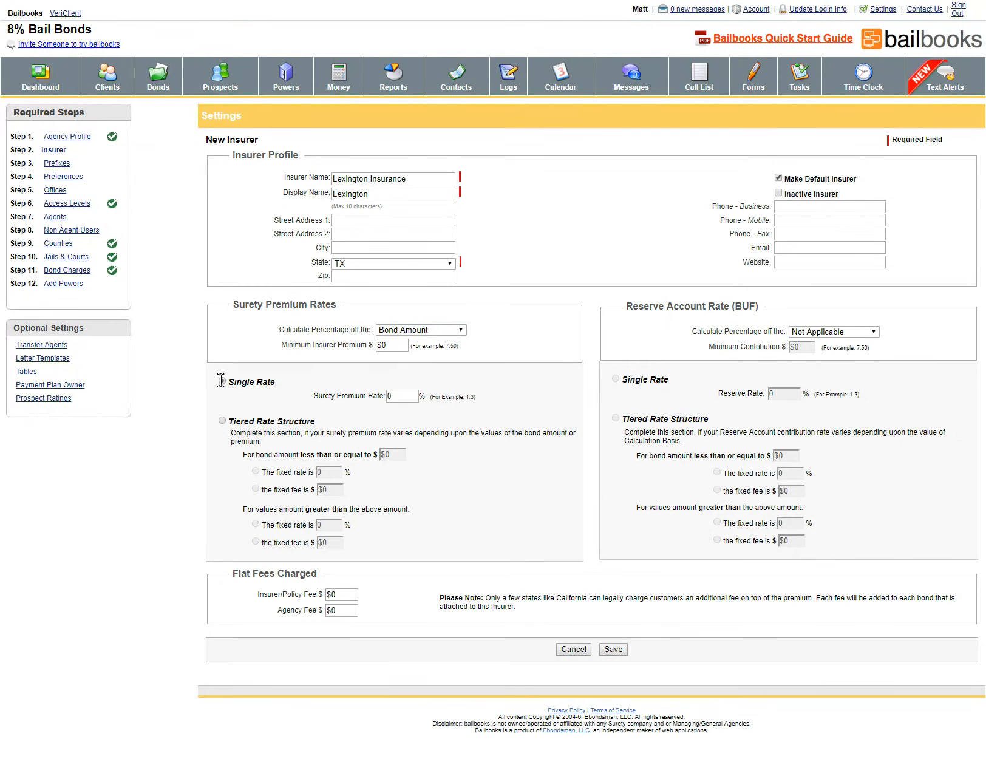
click(398, 396)
key(BackSpace)
text(1.20)
double_click(390, 345)
text(20.00)
Set the reserve to a single 0.50% rate of bond amount with 5.00 minimum, then save
click(815, 333)
click(814, 357)
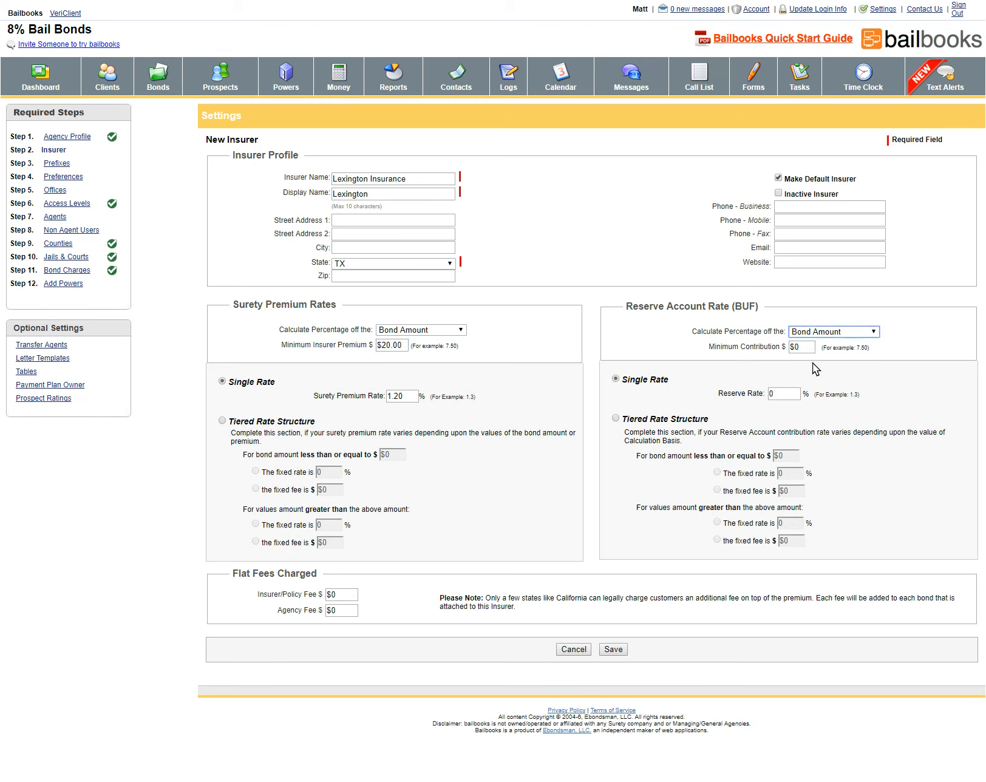
click(781, 394)
key(BackSpace)
text(1.00)
key(BackSpace)
key(BackSpace)
key(BackSpace)
key(BackSpace)
text(0.50)
click(800, 346)
click(802, 349)
double_click(801, 348)
key(BackSpace)
text(5.00)
click(614, 649)
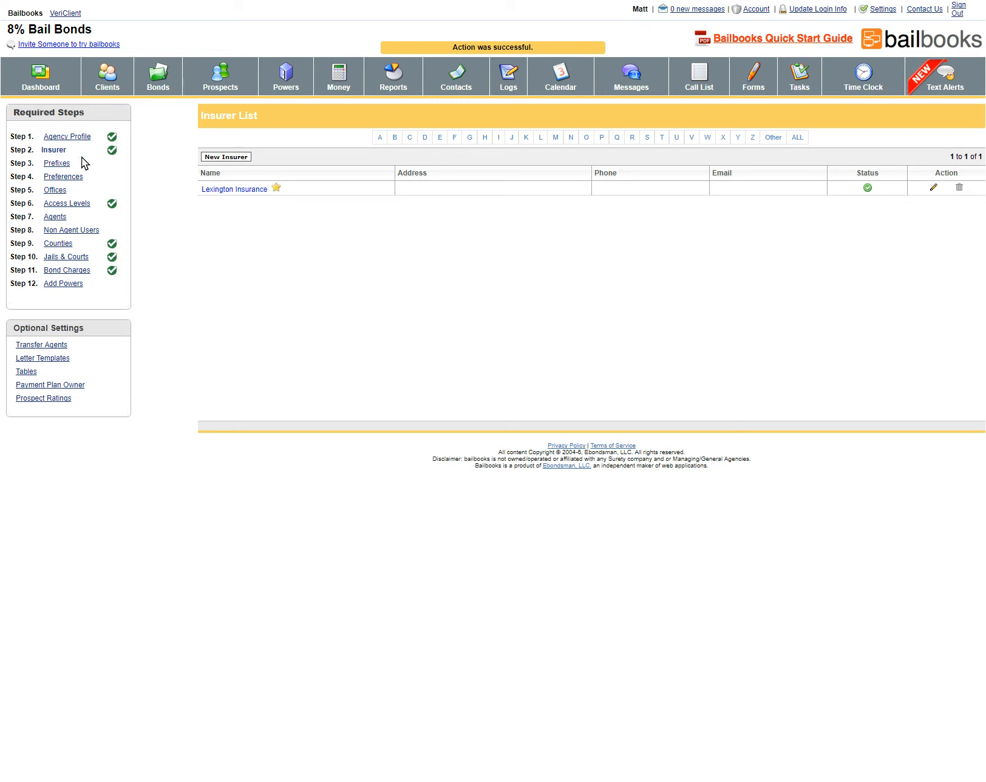
Go to Step 3 Prefixes and start a new power prefix
click(64, 164)
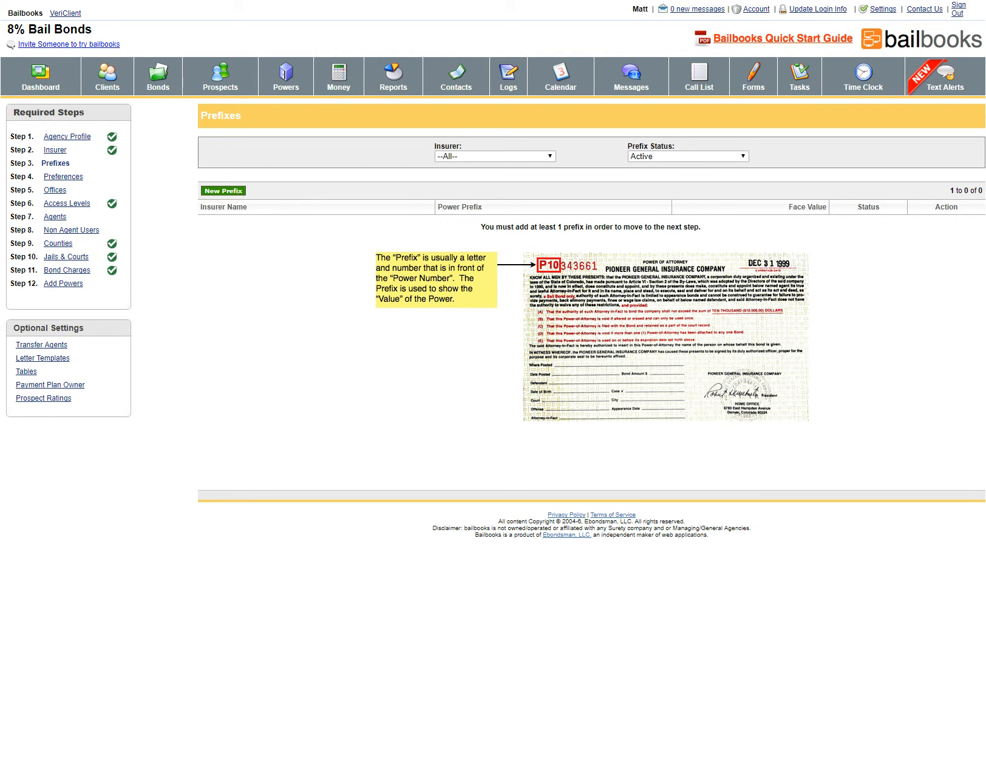
click(233, 192)
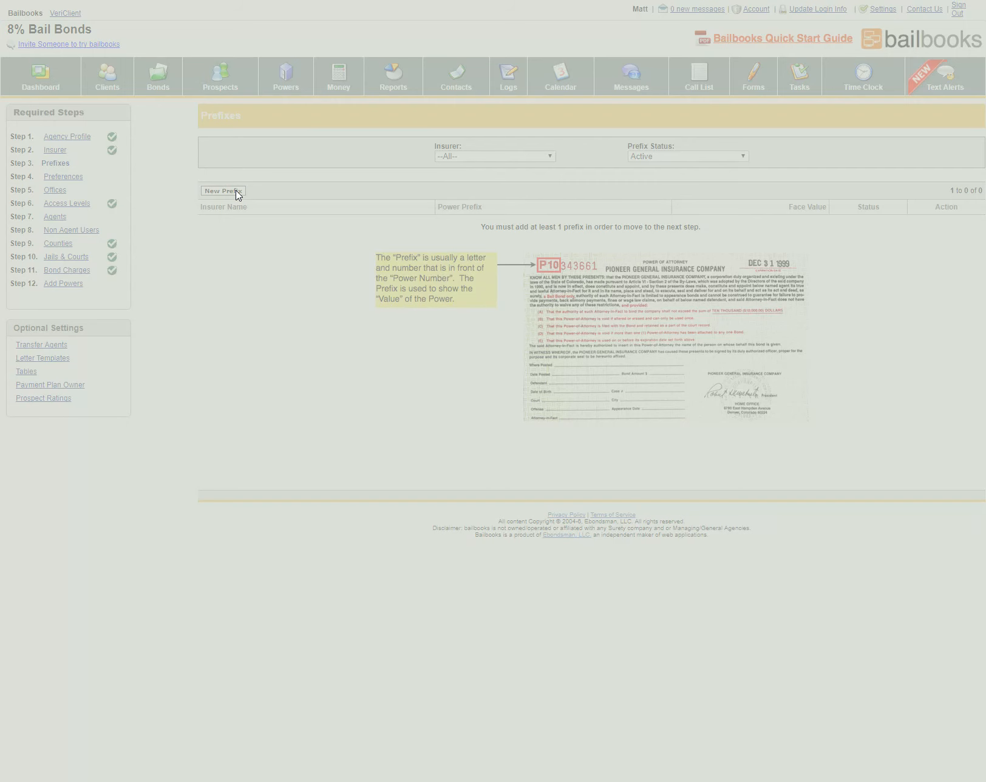
Enter power prefix L5 with a face value of 5000 and save it
text(L%)
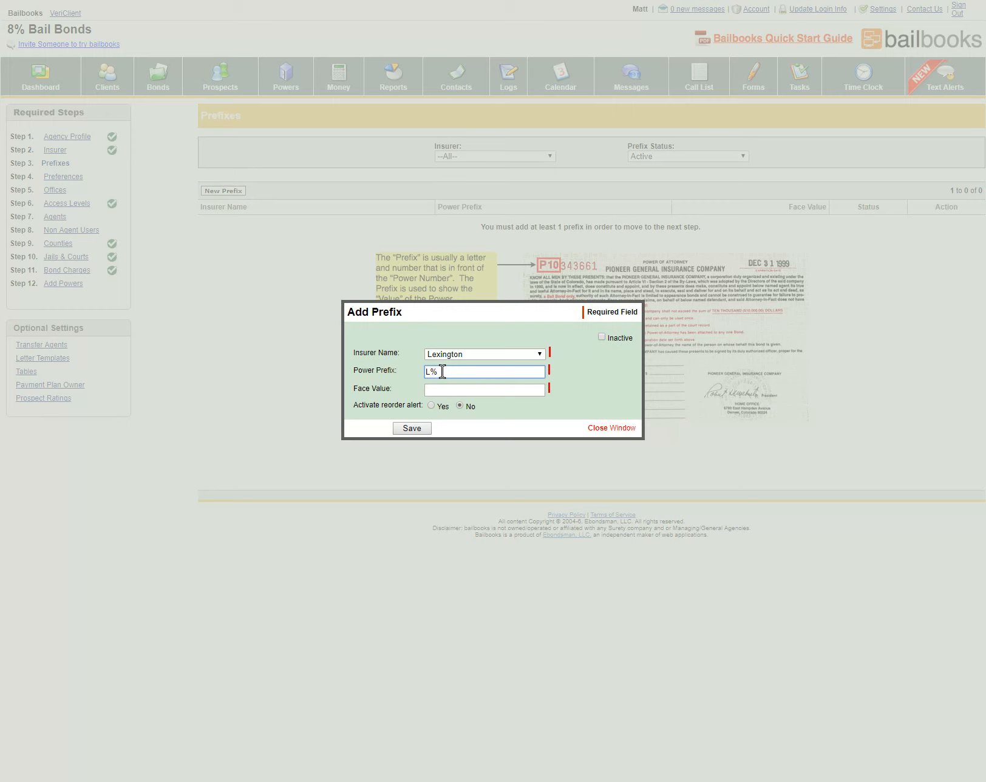
key(BackSpace)
text(5)
click(448, 390)
text(5000)
click(412, 429)
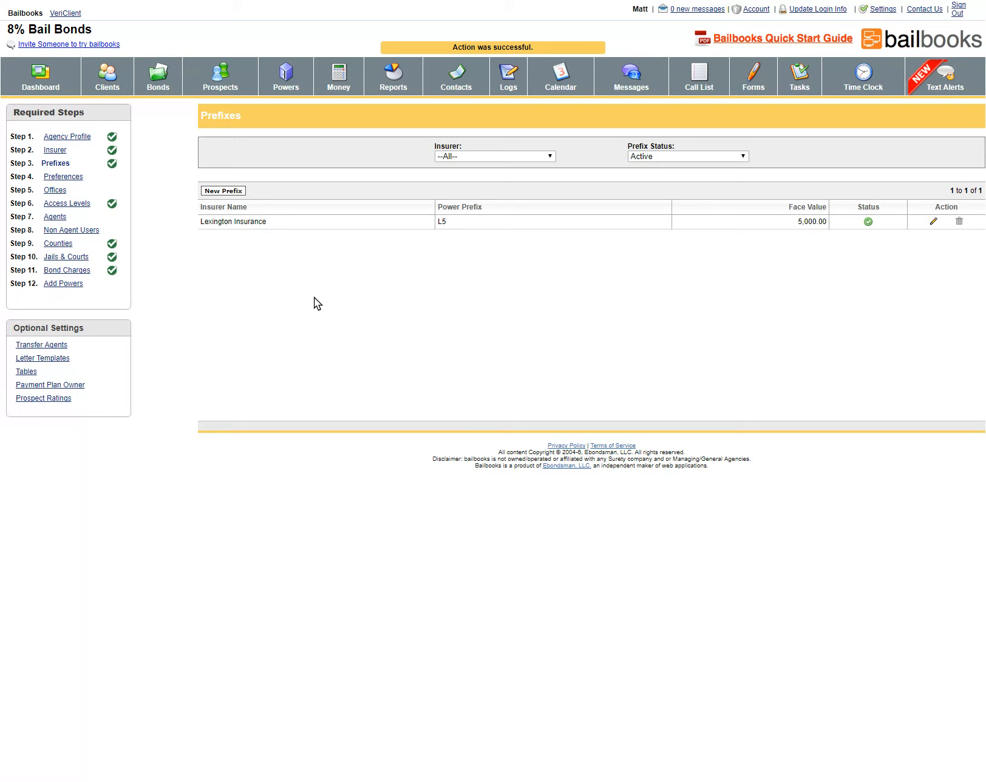
Start another prefix named L10 and enter its face value
click(230, 187)
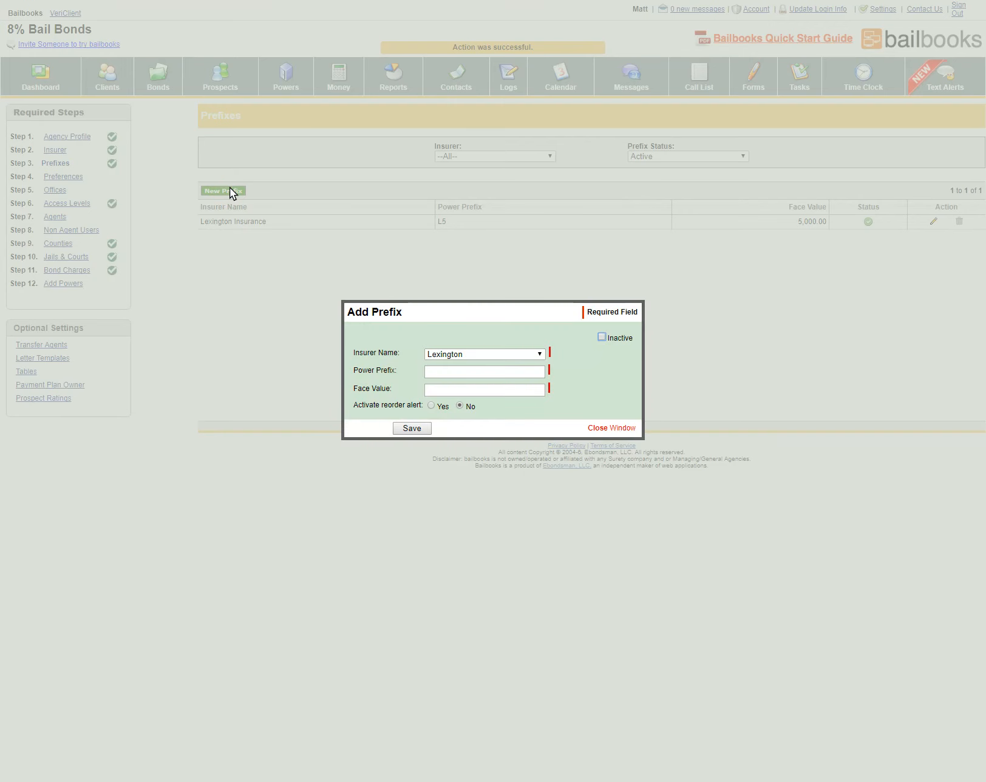
click(462, 371)
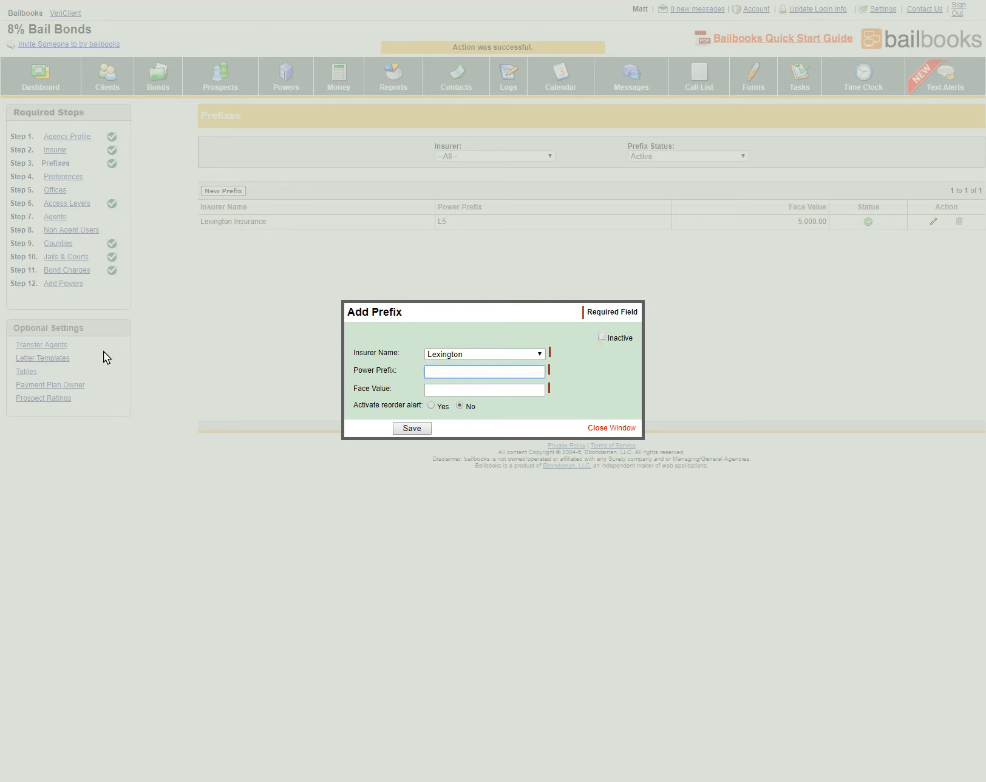
text(L10)
key(Tab)
text(1000)
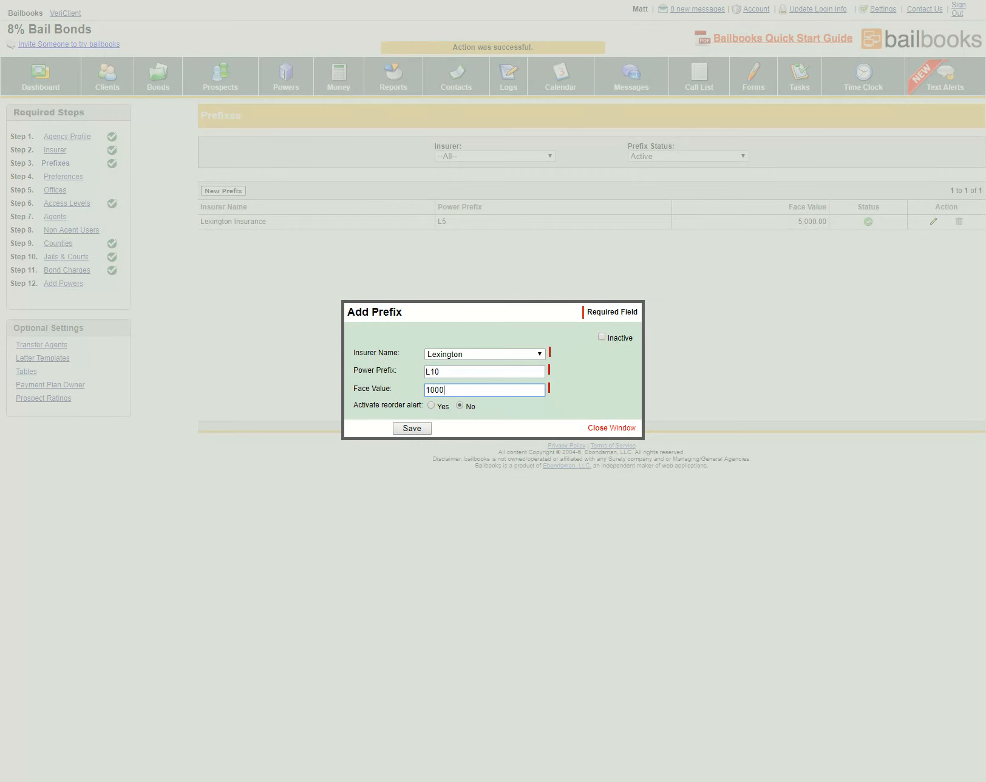
text(00)
Leave the reorder alert off, correct the face value to 10000, and save the L10 prefix
click(431, 406)
click(441, 419)
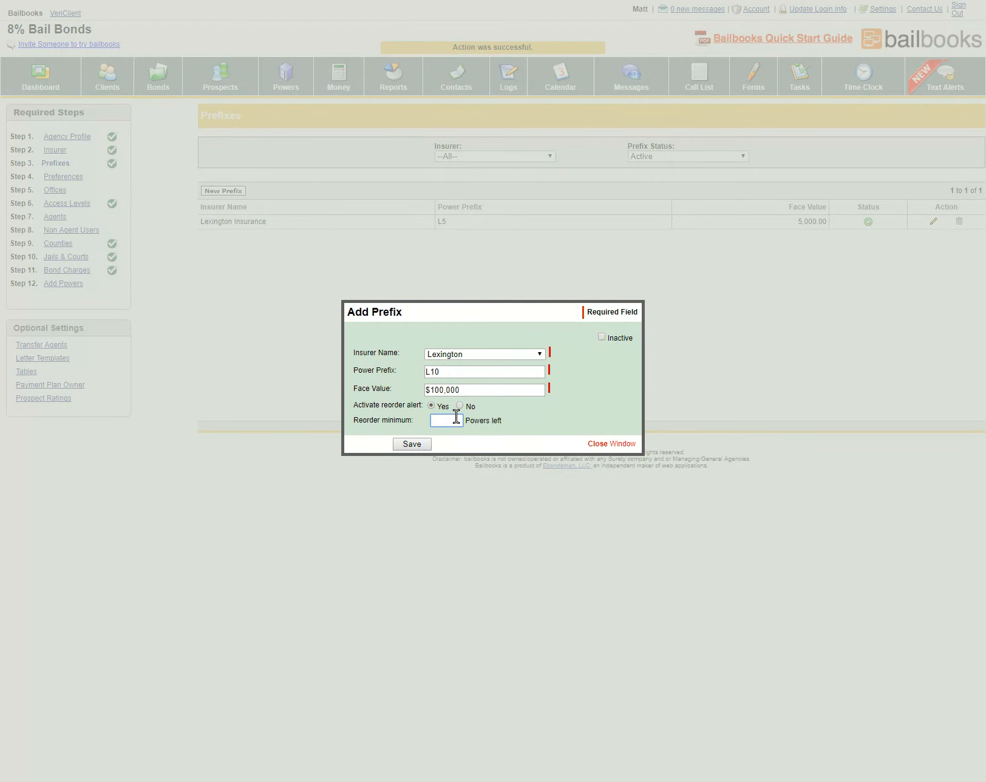
text(9)
key(BackSpace)
text(20)
click(459, 405)
triple_click(458, 390)
text(1)
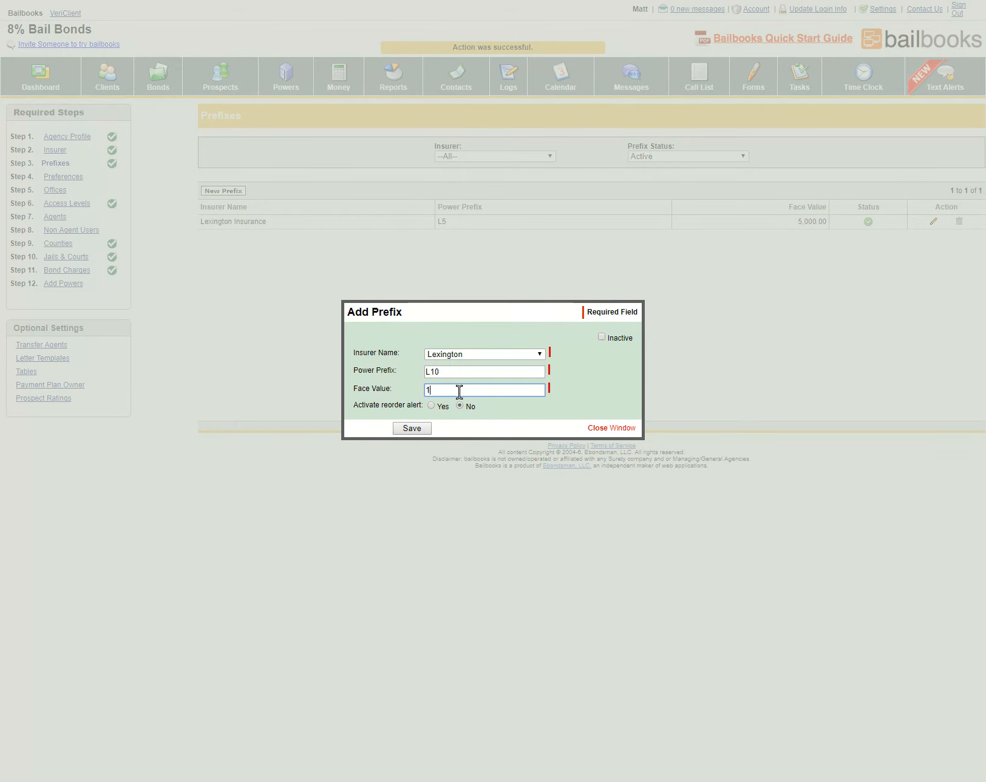
text(0000)
click(429, 427)
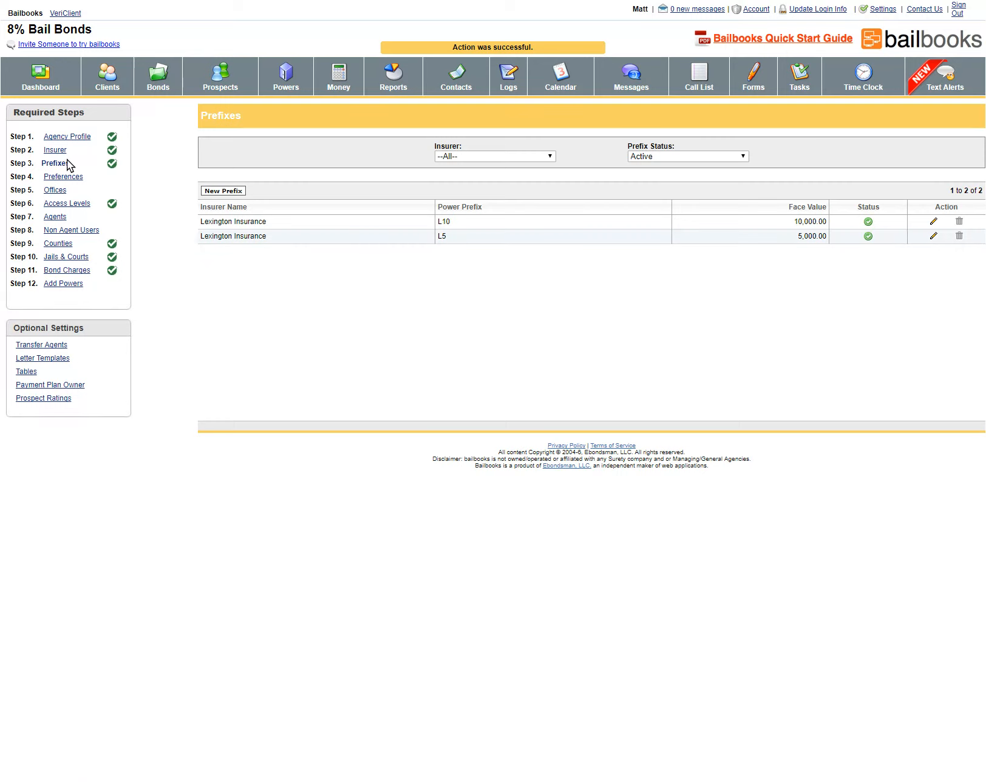
In Step 4 Preferences, enter 30 forfeiture, 15 collateral-return and 365 recovery days
click(70, 177)
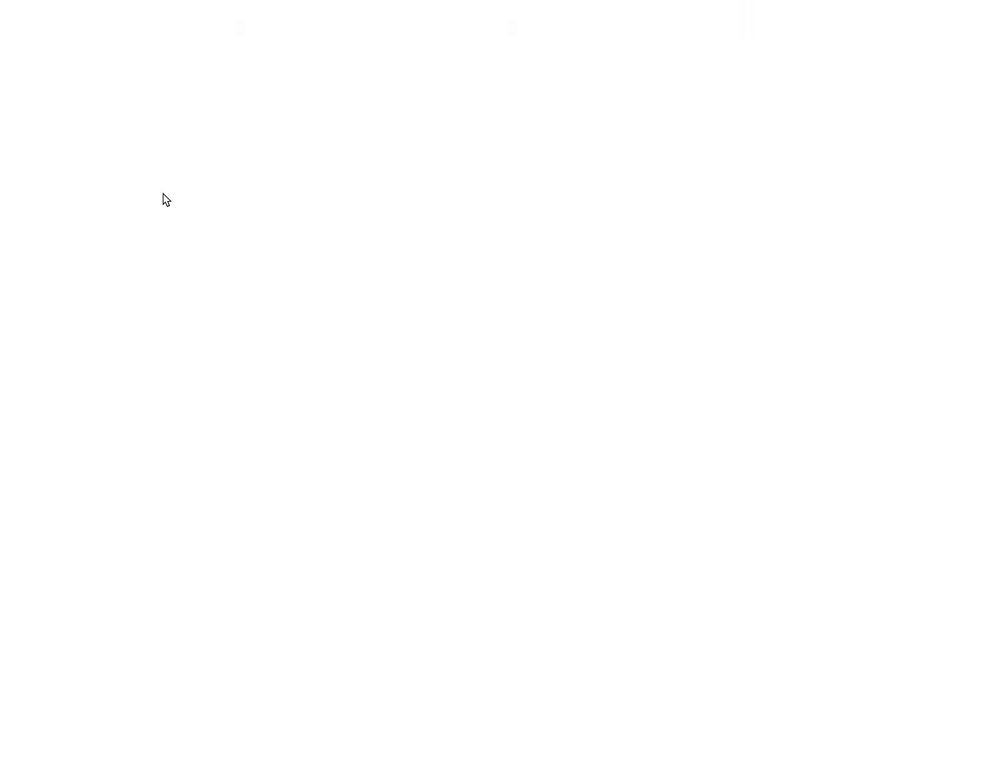
click(334, 231)
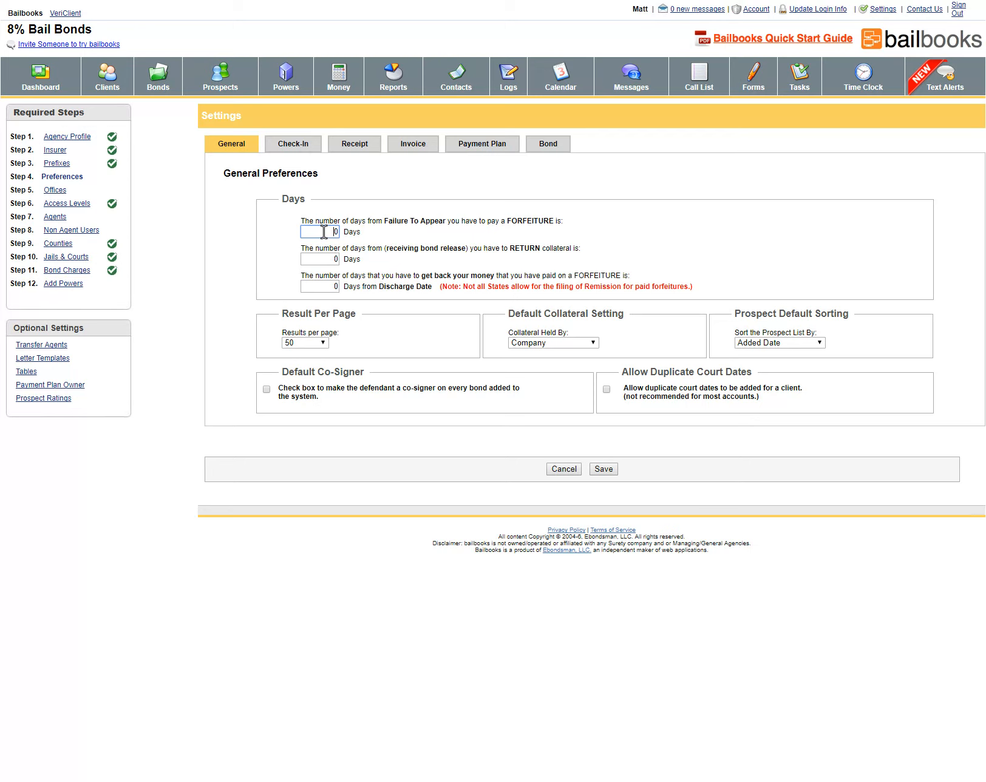
double_click(324, 232)
text(30)
click(334, 260)
key(BackSpace)
text(15)
double_click(327, 286)
text(365)
Check the collateral holder and prospect sort options, then make the defendant a default co-signer
click(579, 345)
click(800, 343)
click(266, 390)
Turn on automatic check-in scheduling for every Monday and Friday, then go to Receipt preferences
click(287, 145)
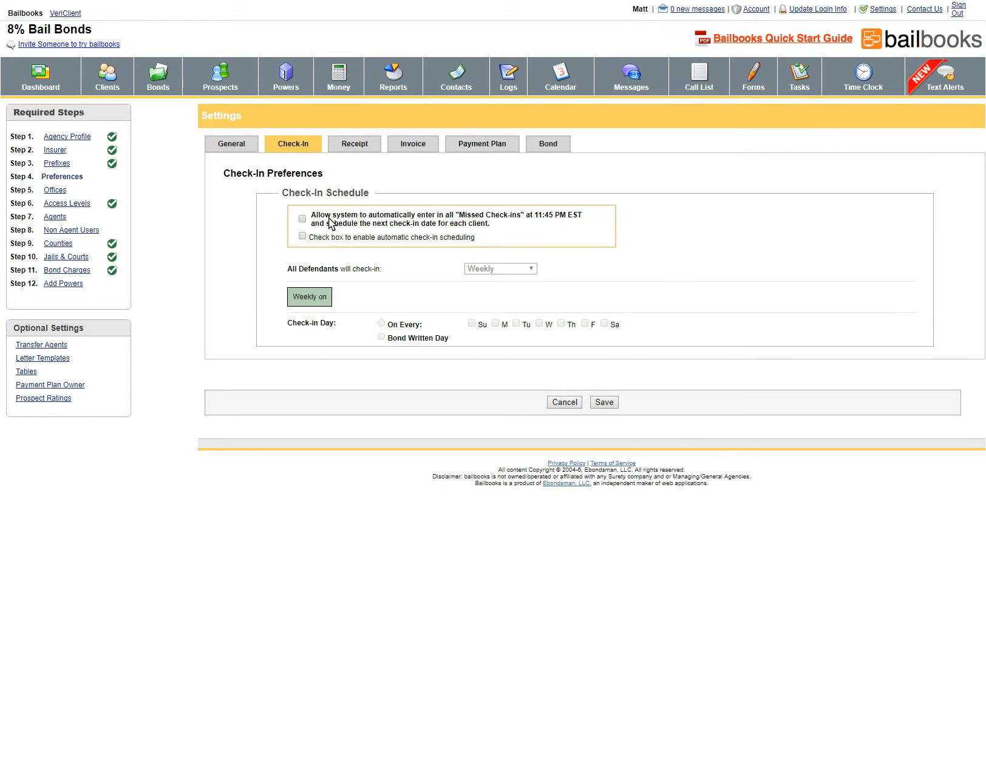
click(303, 237)
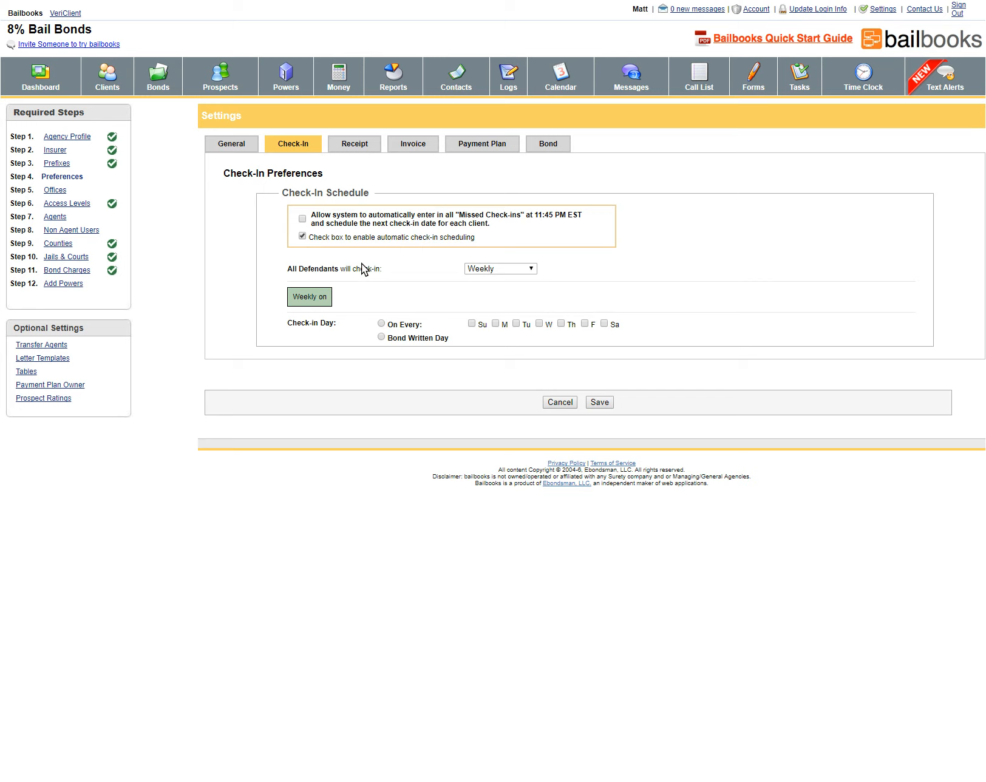
click(506, 269)
click(381, 322)
click(496, 323)
click(584, 323)
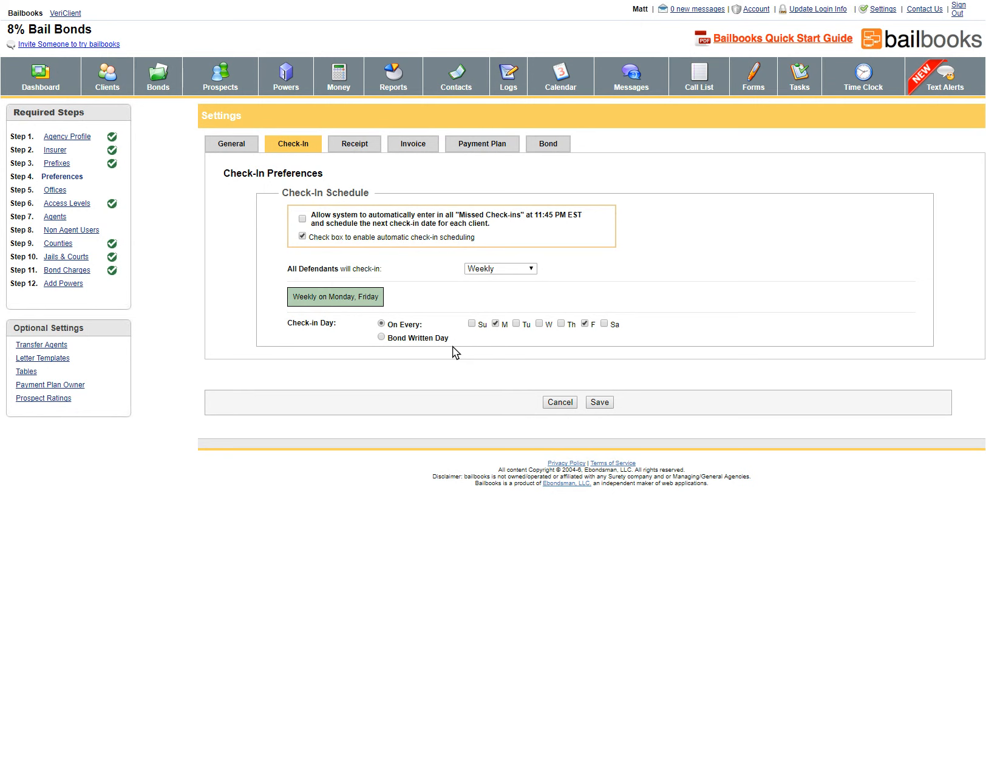
click(357, 146)
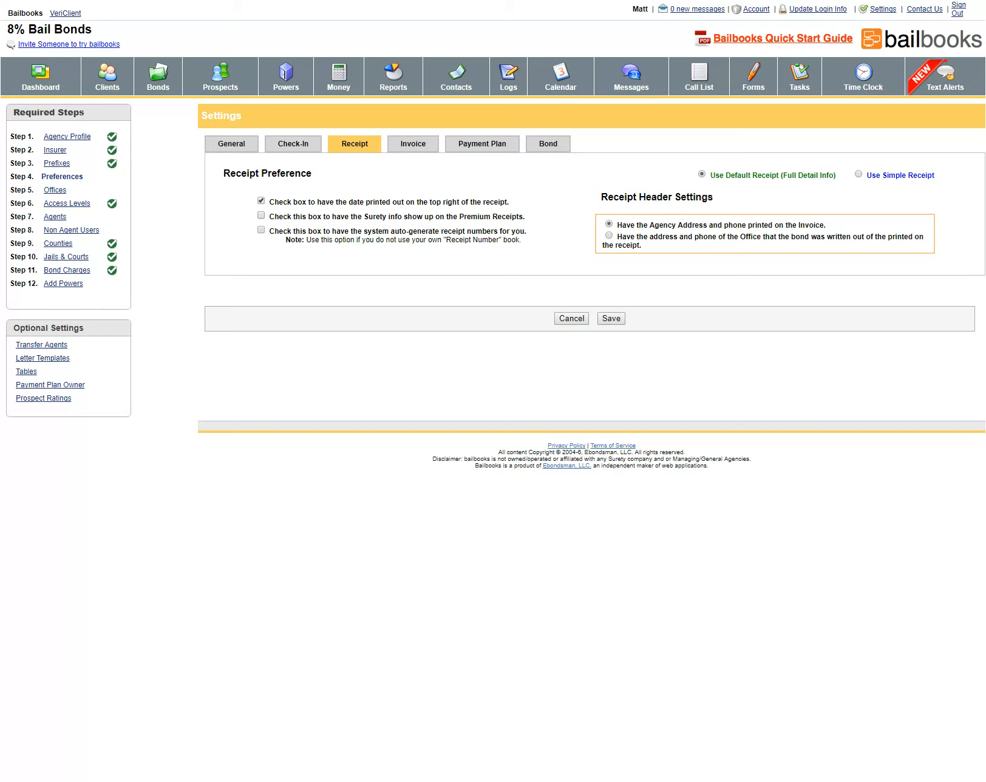
Show surety info on premium receipts, keep receipt numbers manual, then go to Invoice preferences
click(261, 215)
click(261, 229)
click(260, 229)
click(417, 145)
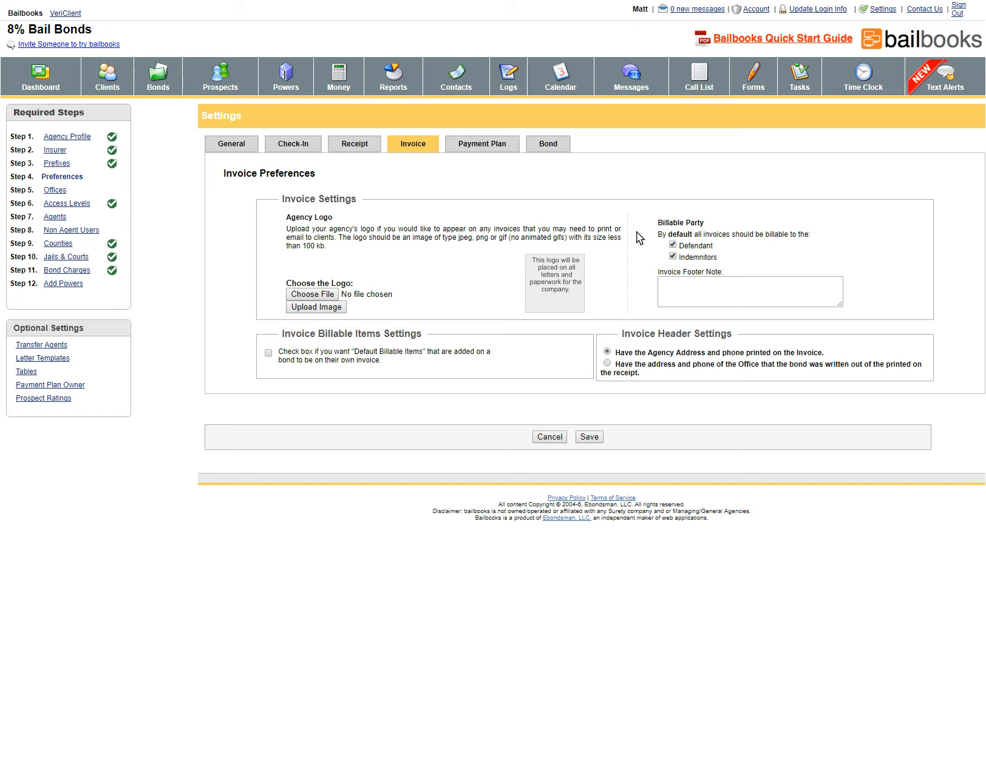
Switch to the Payment Plan tab in Settings
click(480, 146)
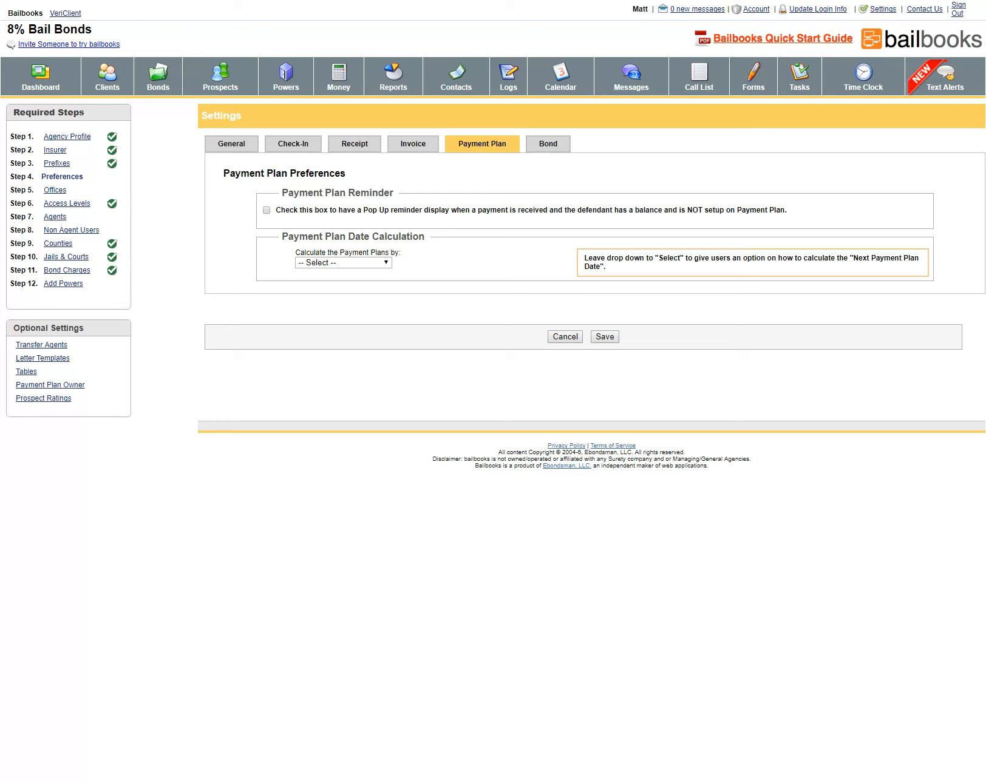
Enable the payment plan pop-up reminder and calculate payment plans by Payment Due Date
click(265, 210)
click(328, 262)
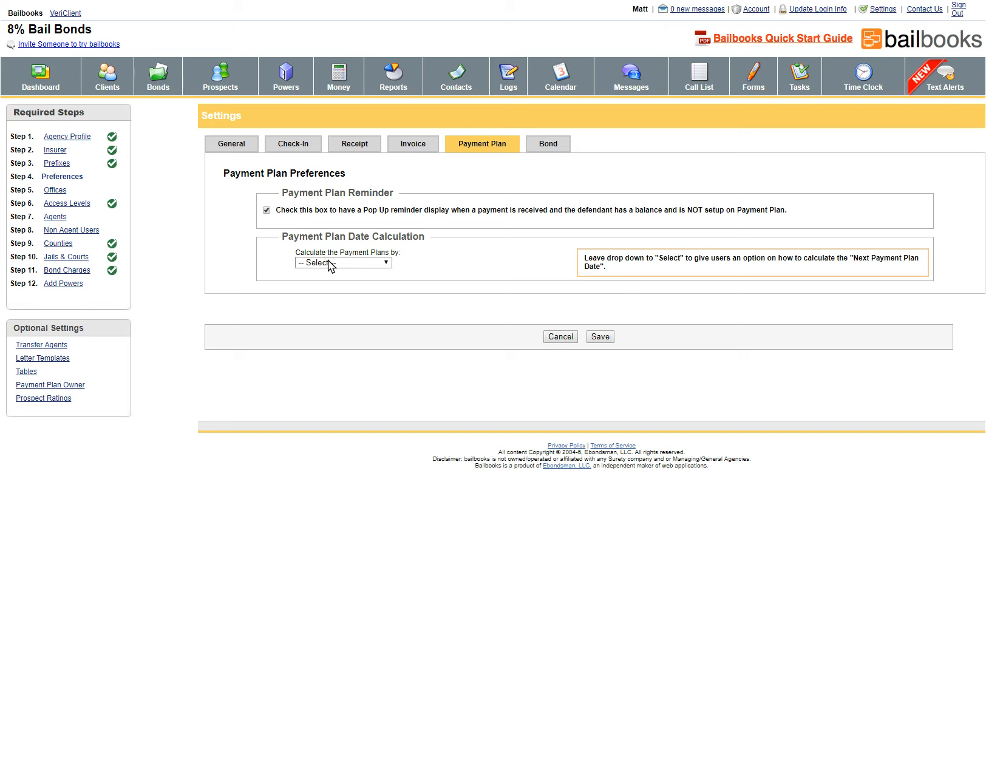
click(382, 262)
click(378, 283)
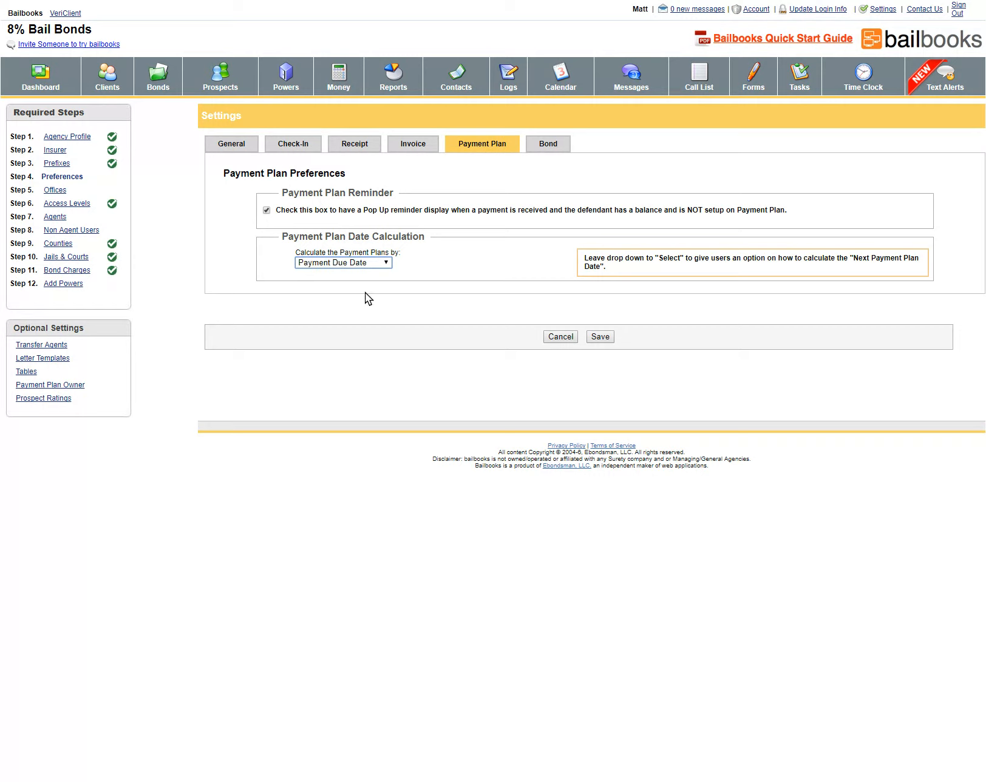
Require Return Court and Case Number when adding bonds, save, and continue to Step 5 Offices
click(553, 145)
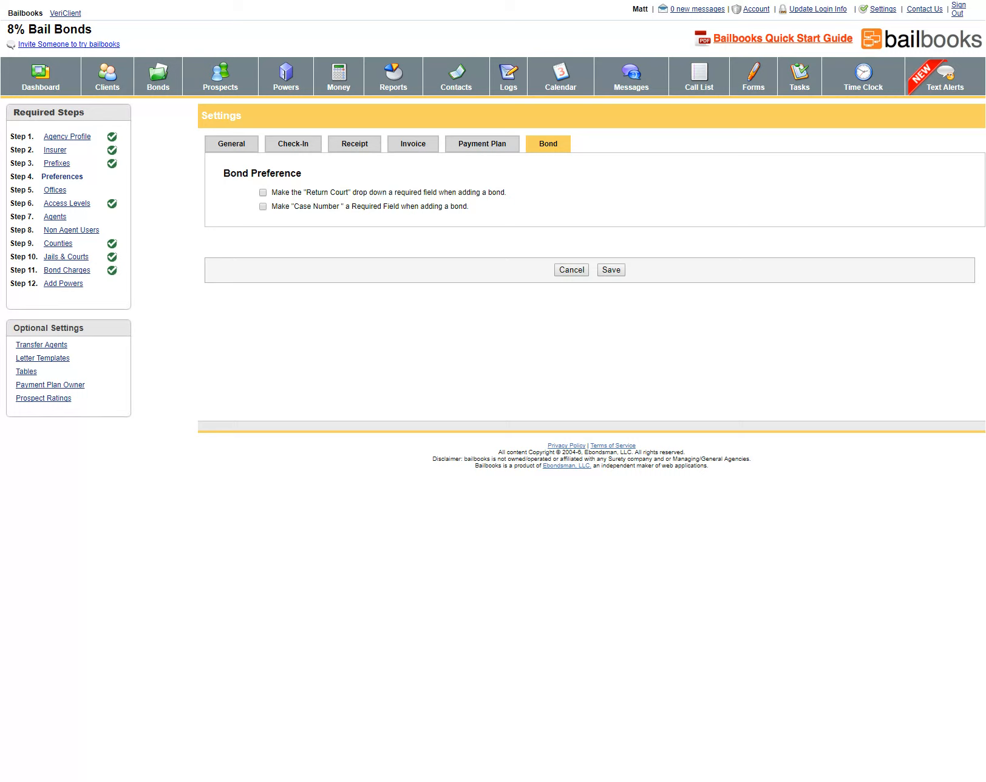
click(263, 193)
click(263, 206)
click(610, 271)
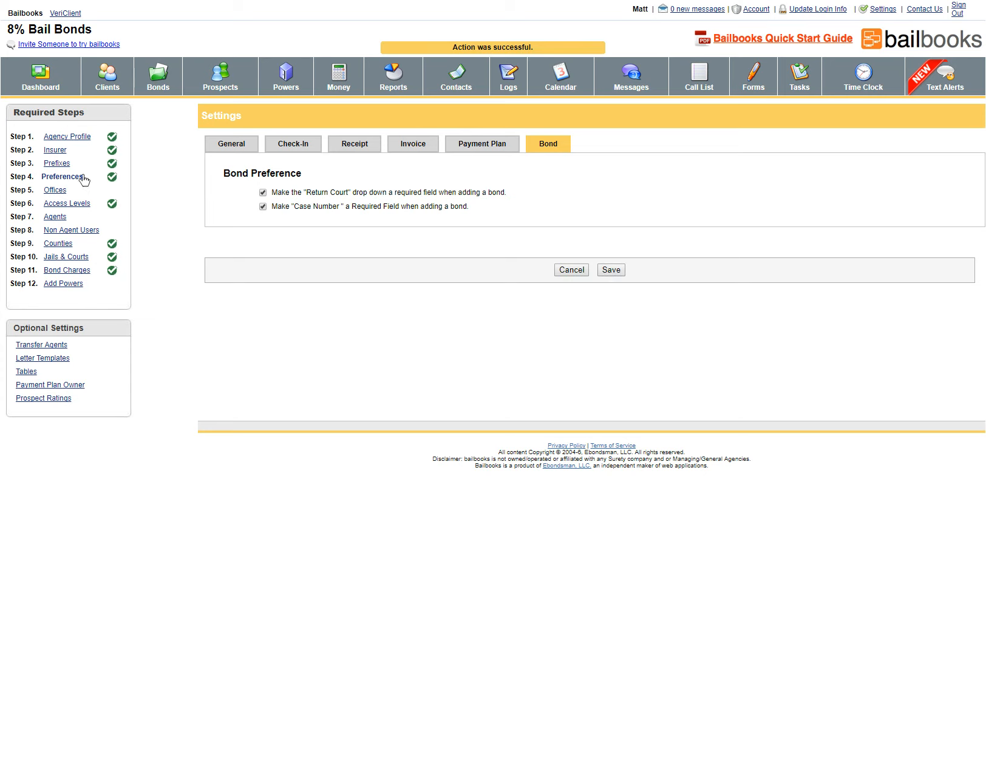
click(59, 191)
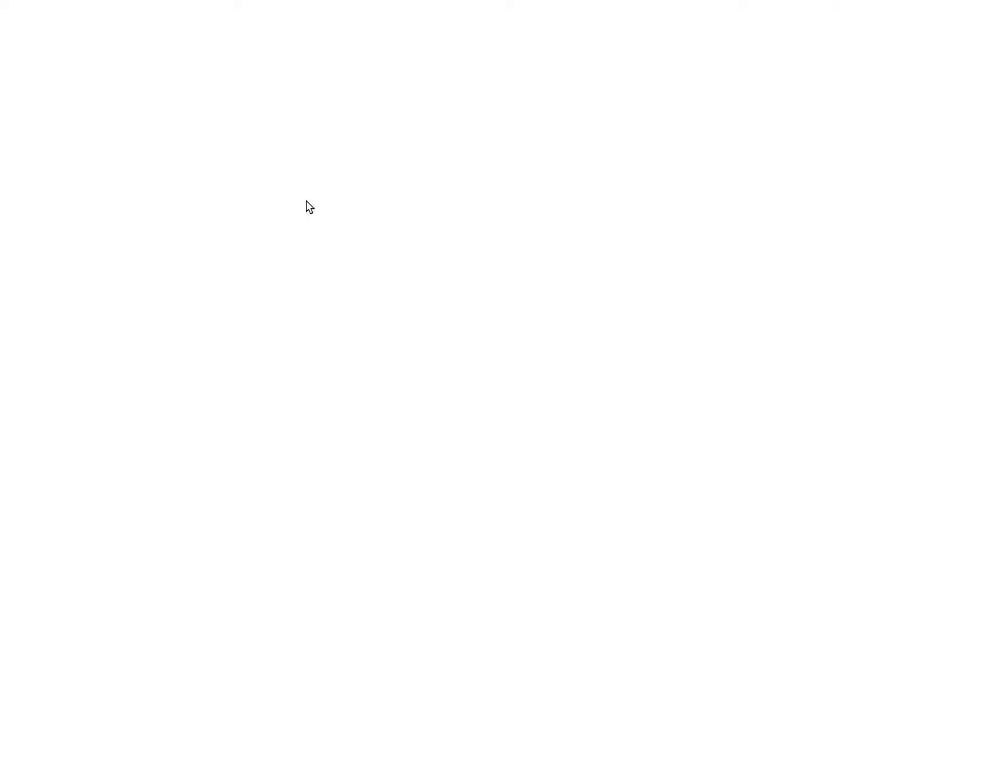
Start a new office named 'Main Office' with display name 'Main'
click(224, 157)
click(372, 176)
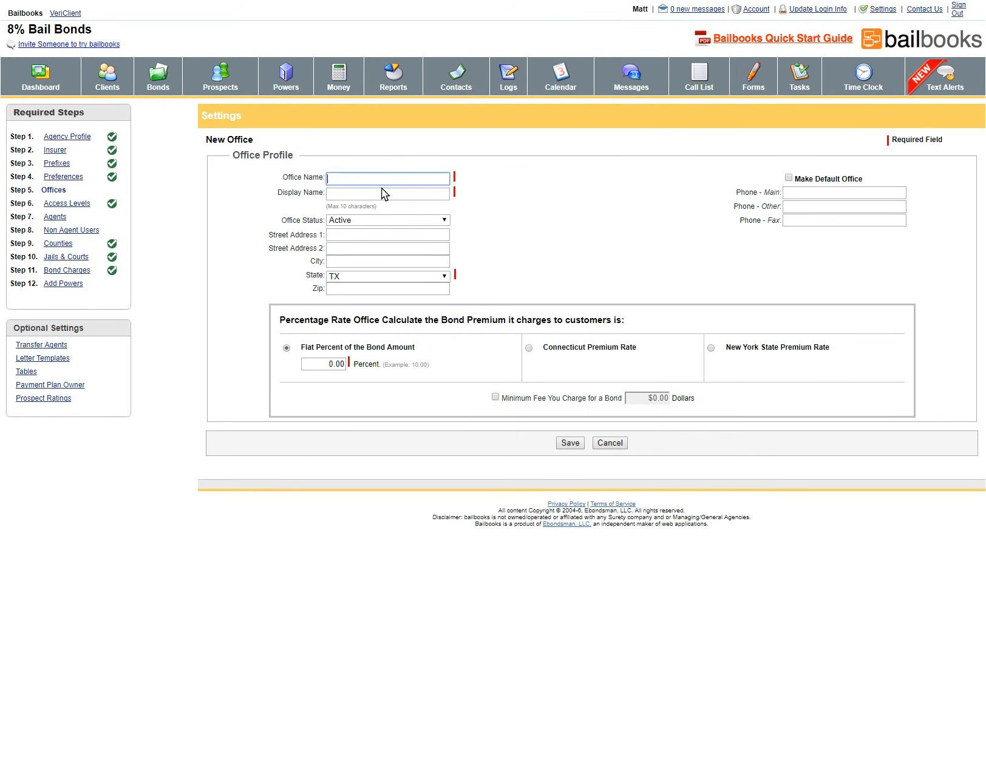
text(Main Office)
key(Tab)
text(Mian)
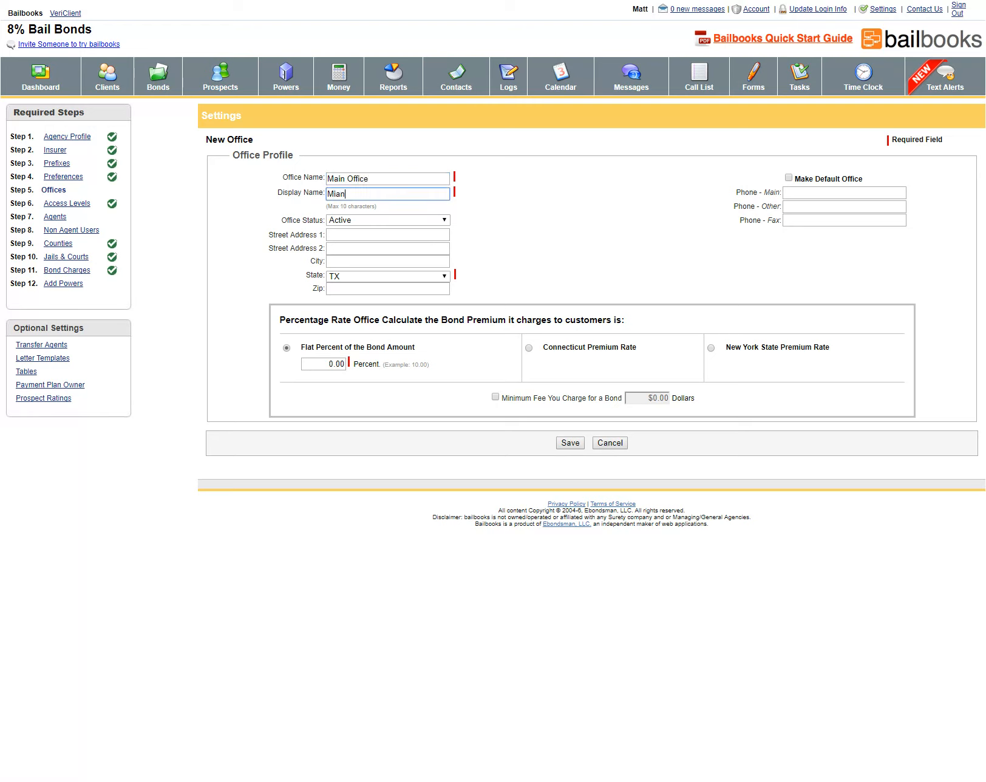
key(BackSpace)
key(BackSpace)
text(in)
Make it the default office in TX with a 10.00 flat percent bond premium
click(788, 177)
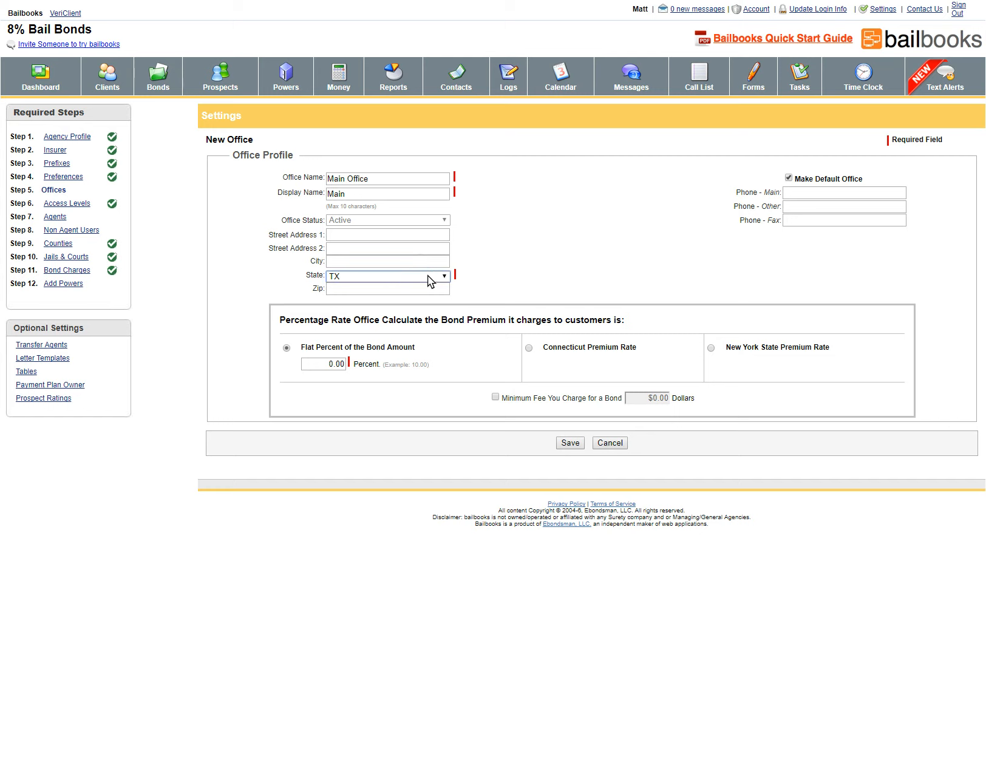
click(489, 193)
double_click(330, 364)
key(BackSpace)
text(10.00)
Enable a 100.00 minimum fee per bond and save Main Office
click(495, 397)
click(640, 395)
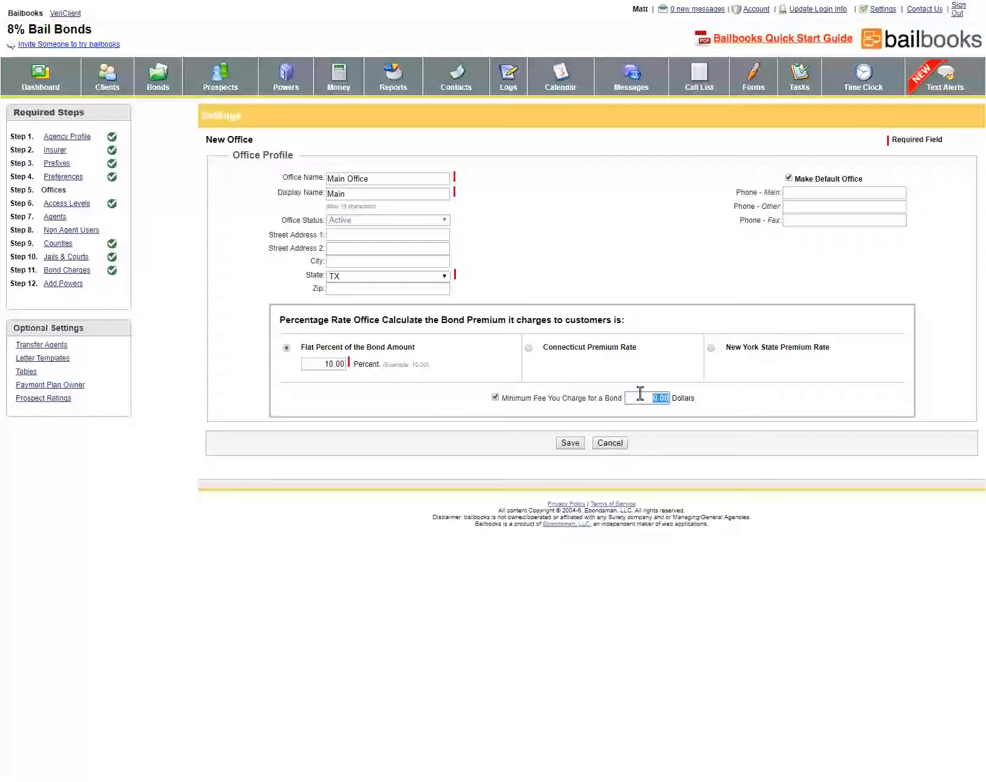
key(BackSpace)
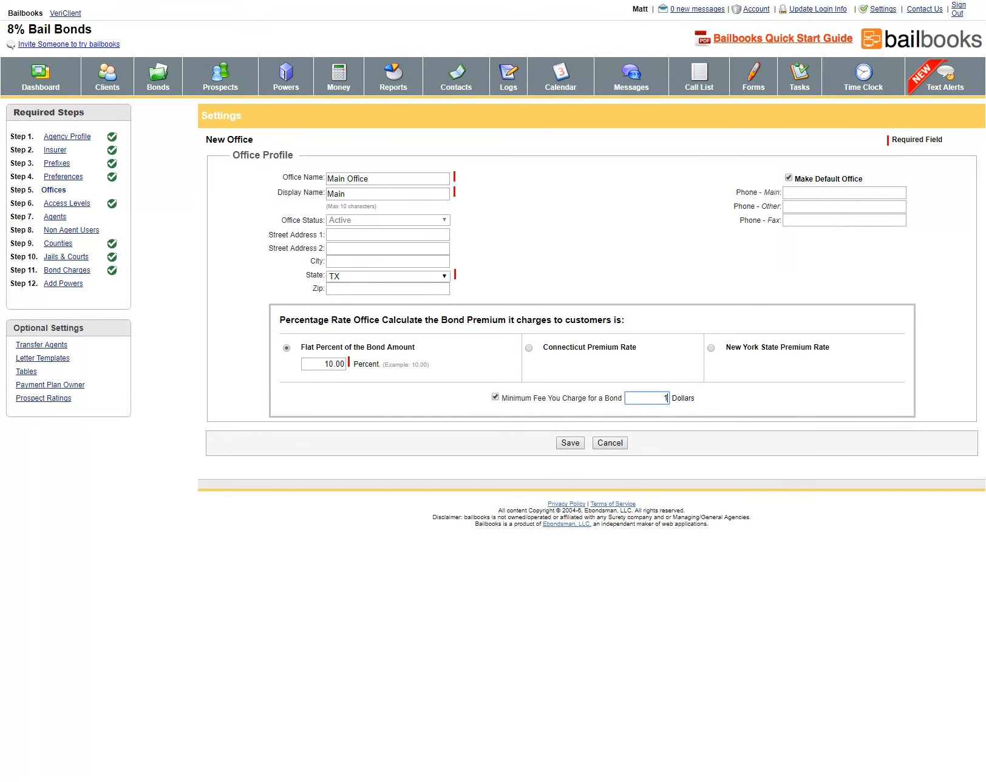
text(.00)
click(570, 444)
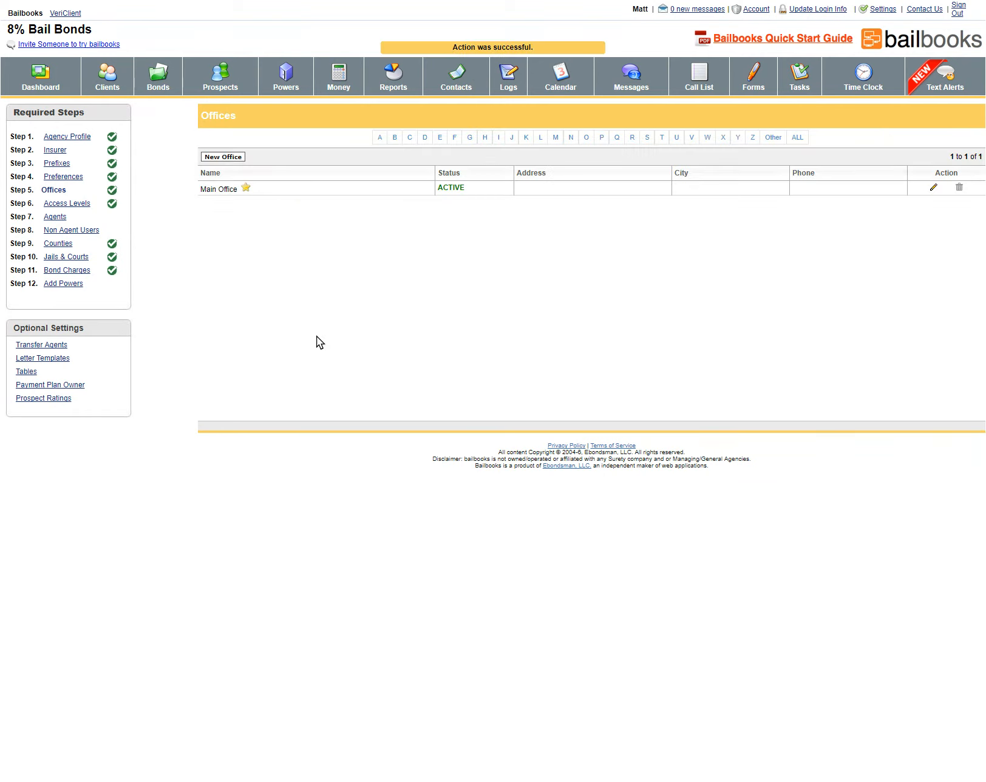
Create access level 'Level 1' for all bonds with Add Bonds, Edit Bonds and Enter Forfeiture allowed
click(64, 204)
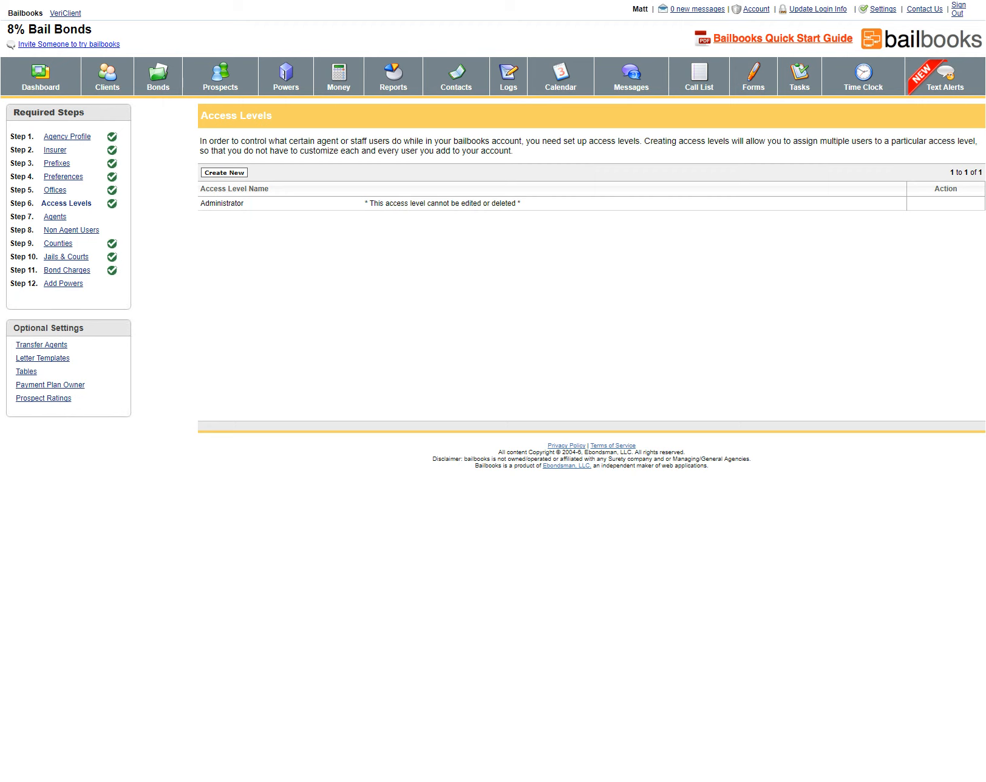
click(224, 173)
click(406, 255)
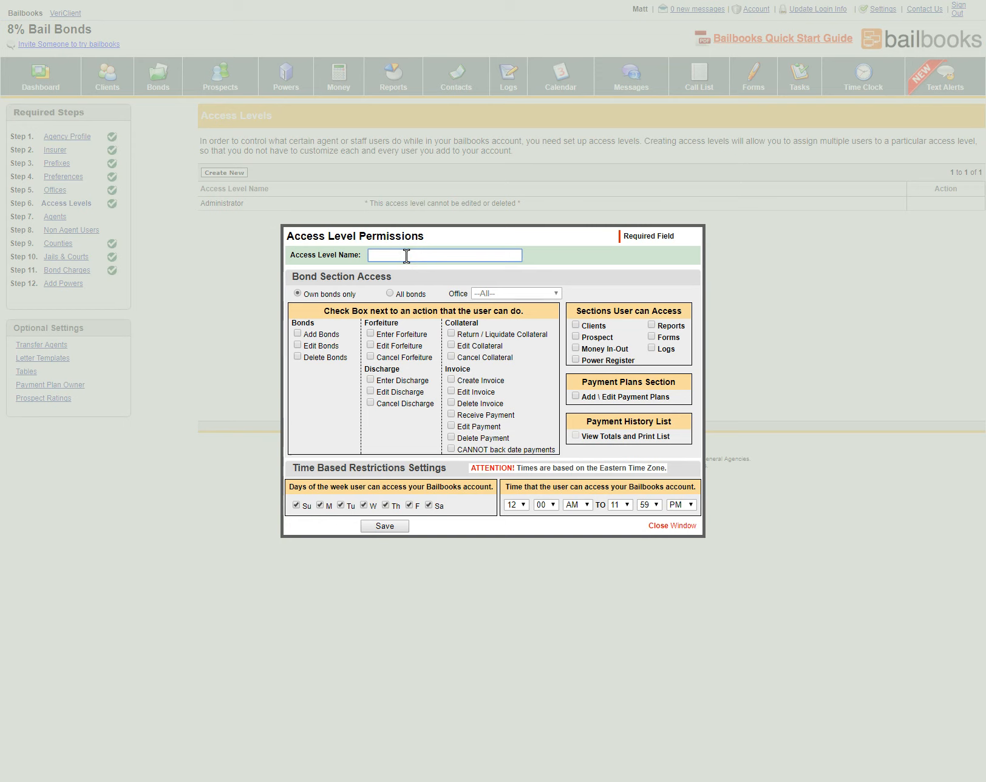
text(Level 1)
click(389, 293)
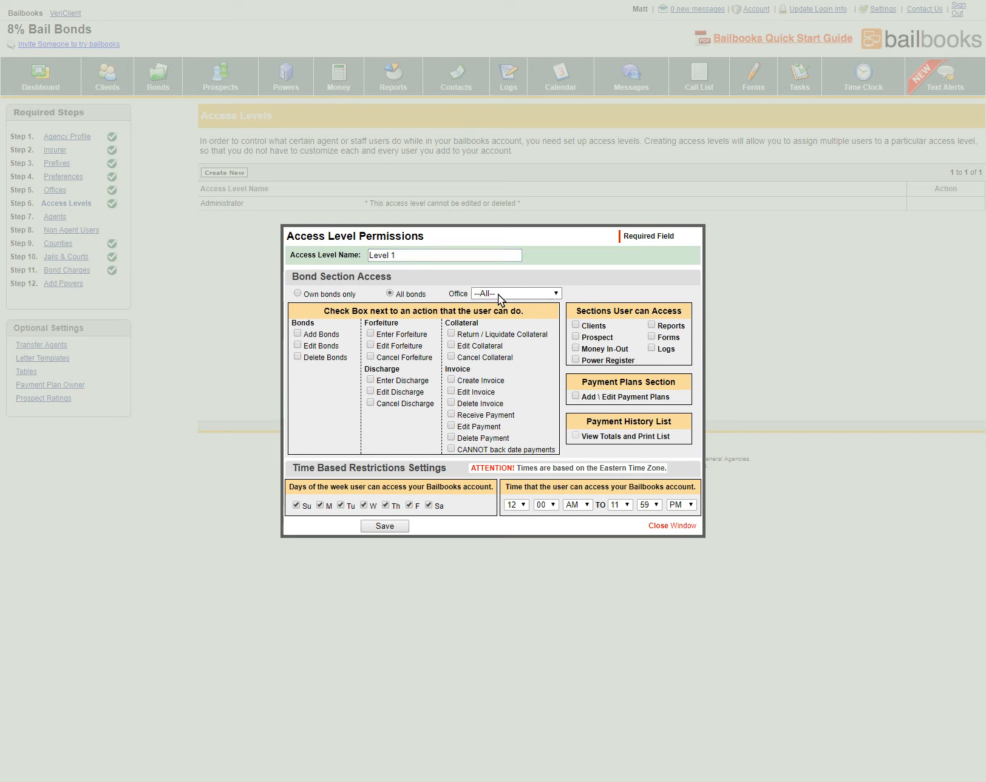
click(297, 334)
click(298, 345)
click(371, 334)
Grant Clients, Prospect, Money In-Out, Power Register, Forms, Logs, payment plan and payment history access
click(576, 326)
click(576, 337)
click(576, 351)
click(576, 359)
click(652, 336)
click(652, 348)
click(576, 396)
click(576, 435)
Drop Tuesday and add Sunday to the allowed access days, then save Level 1
click(341, 504)
click(386, 505)
click(429, 505)
click(429, 504)
click(386, 505)
click(296, 504)
click(385, 526)
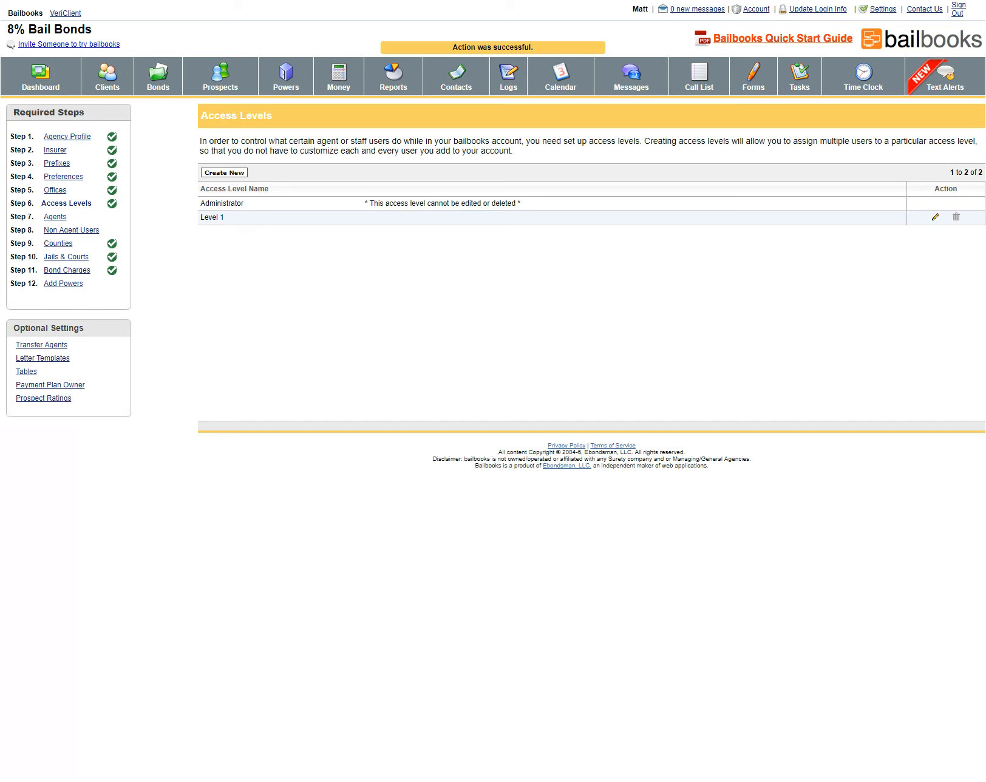
Start a new agent with first and last name filled in, then show Access Level / Login Info
click(52, 219)
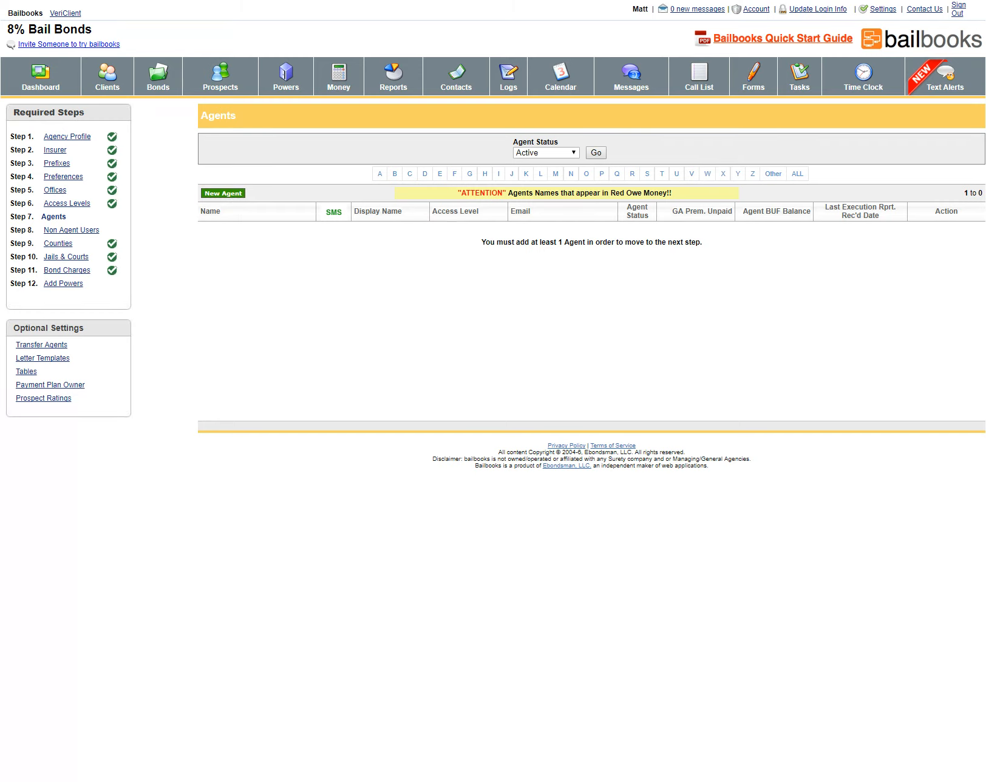
click(238, 195)
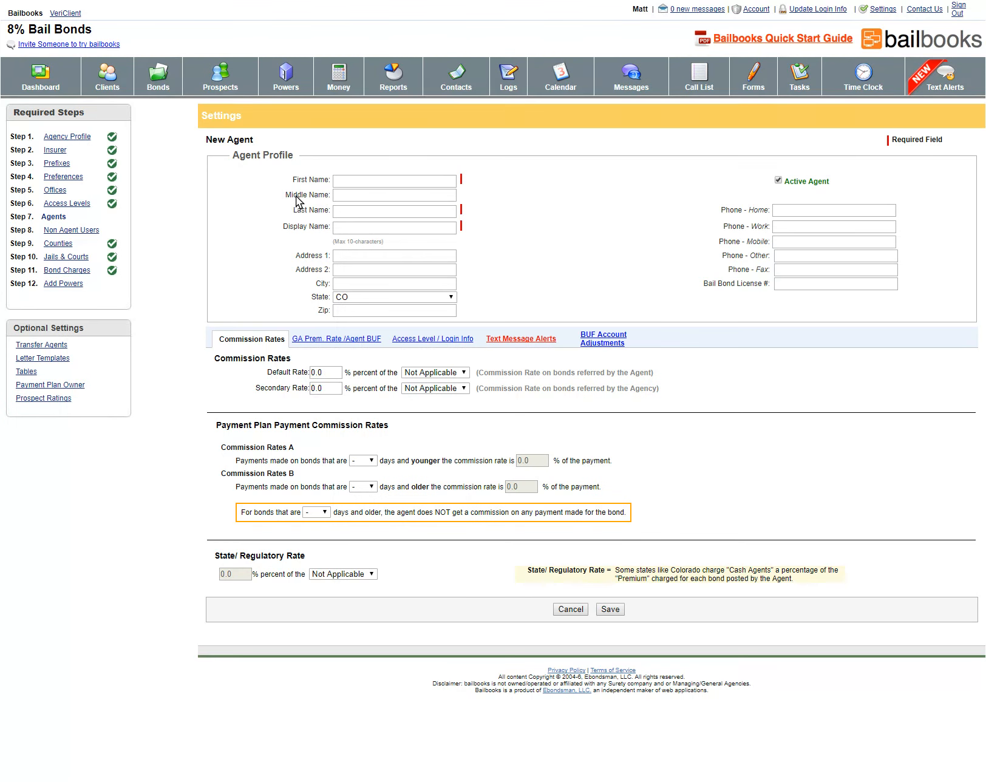
click(356, 184)
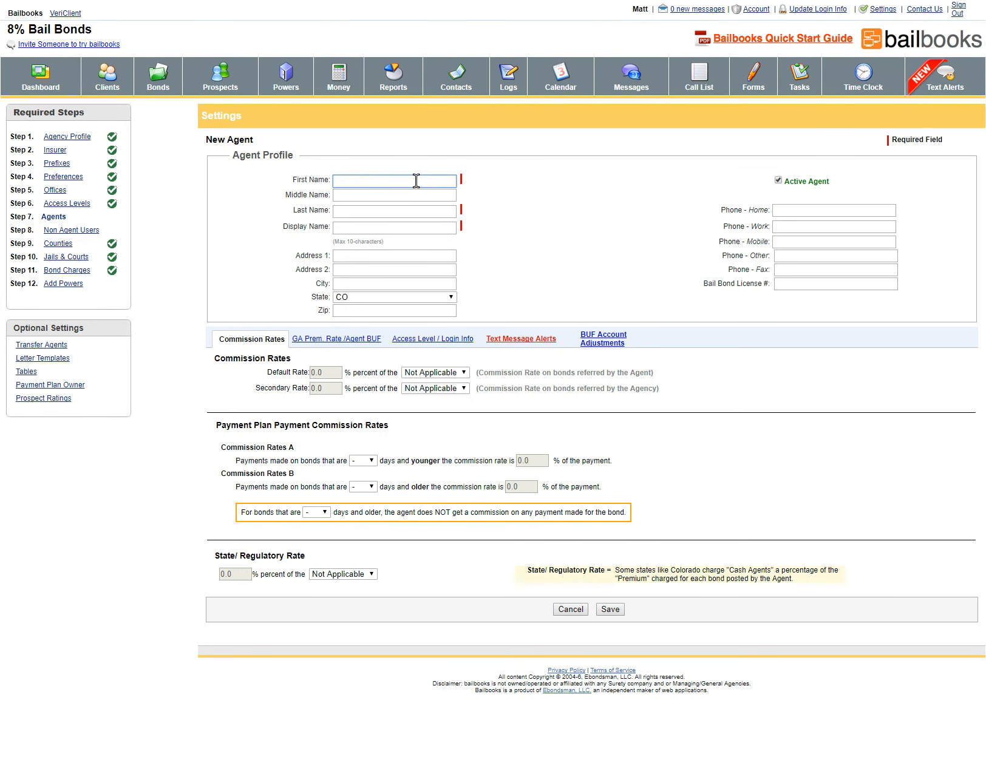
key(Tab)
key(Tab)
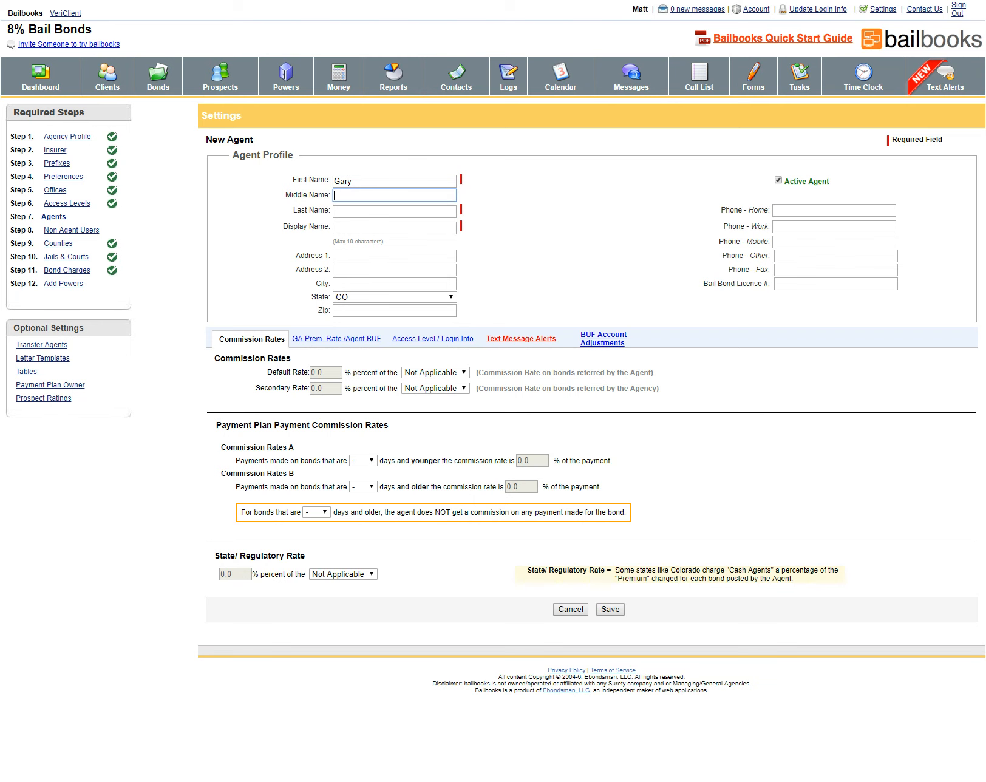
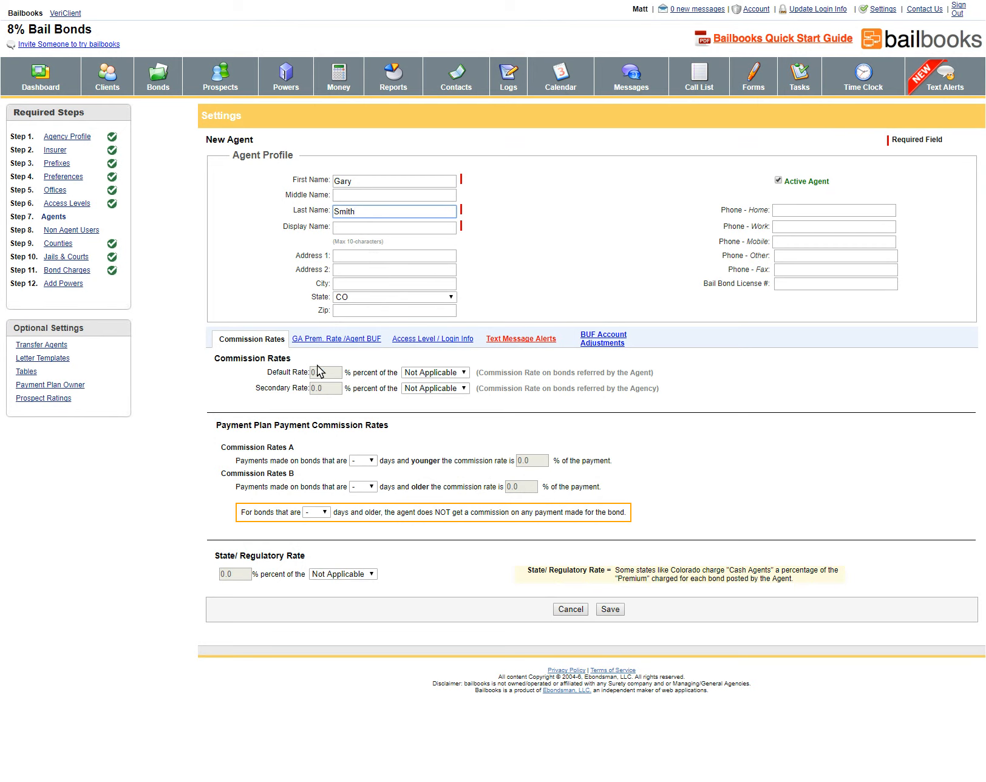
click(431, 344)
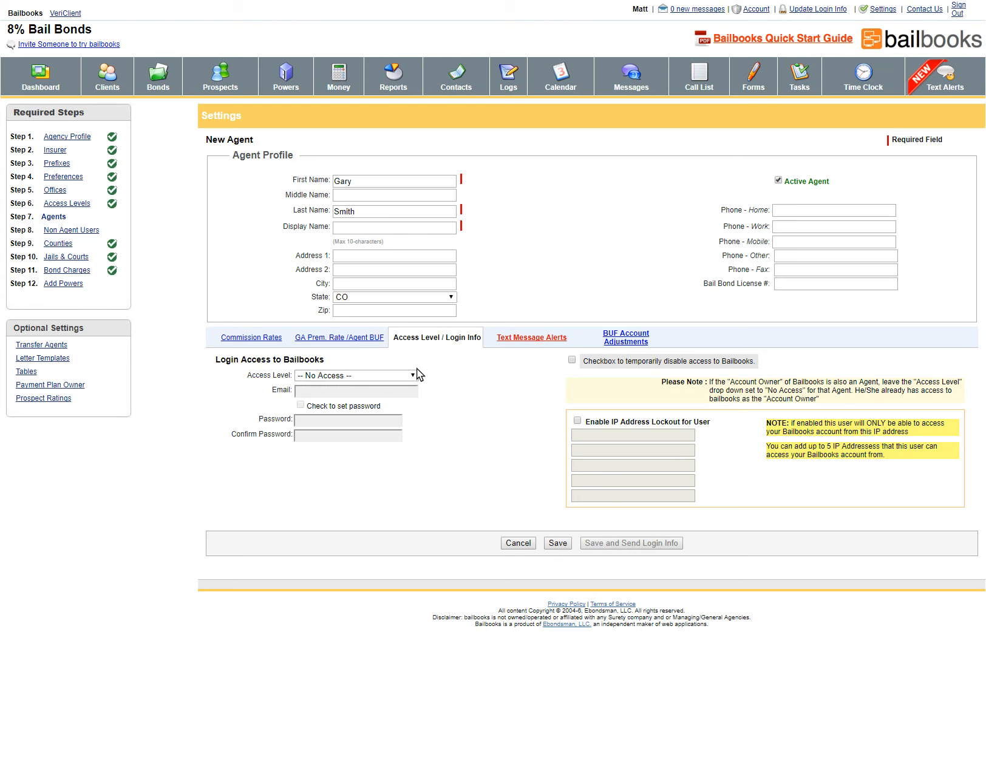
Give the agent the Level 1 access level and enter the agent's login e-mail
click(390, 373)
click(366, 405)
click(363, 389)
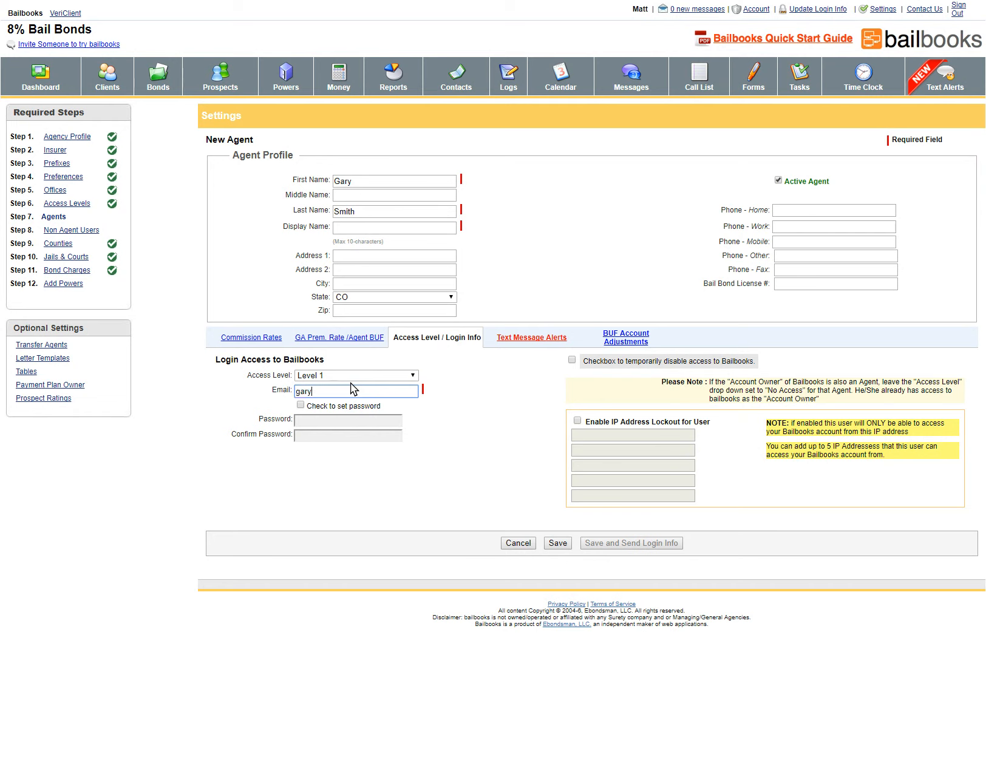
Enable password setting and enter and confirm the agent's password
click(300, 404)
click(301, 419)
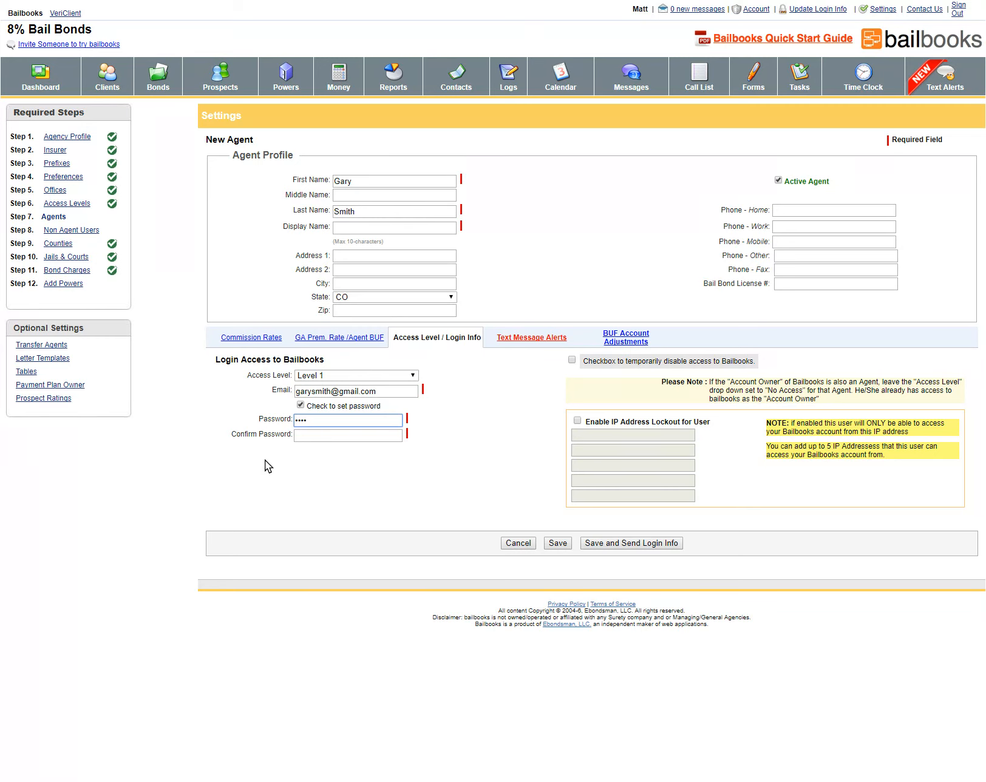
click(302, 435)
text(••••)
click(486, 431)
click(577, 420)
click(584, 436)
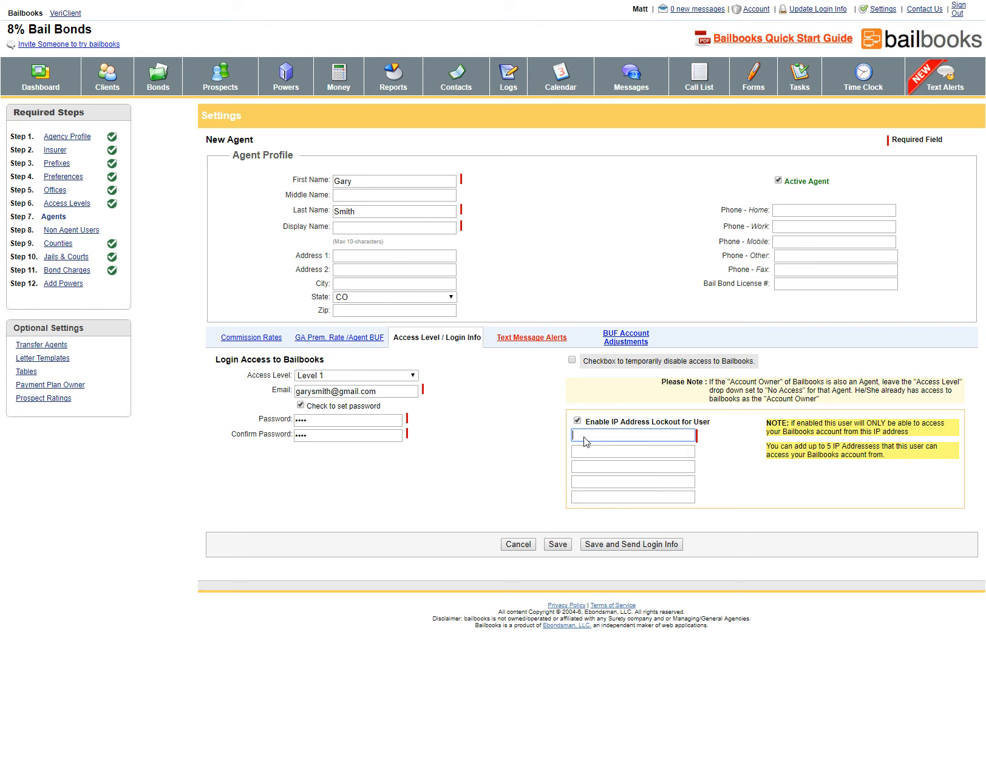
click(577, 420)
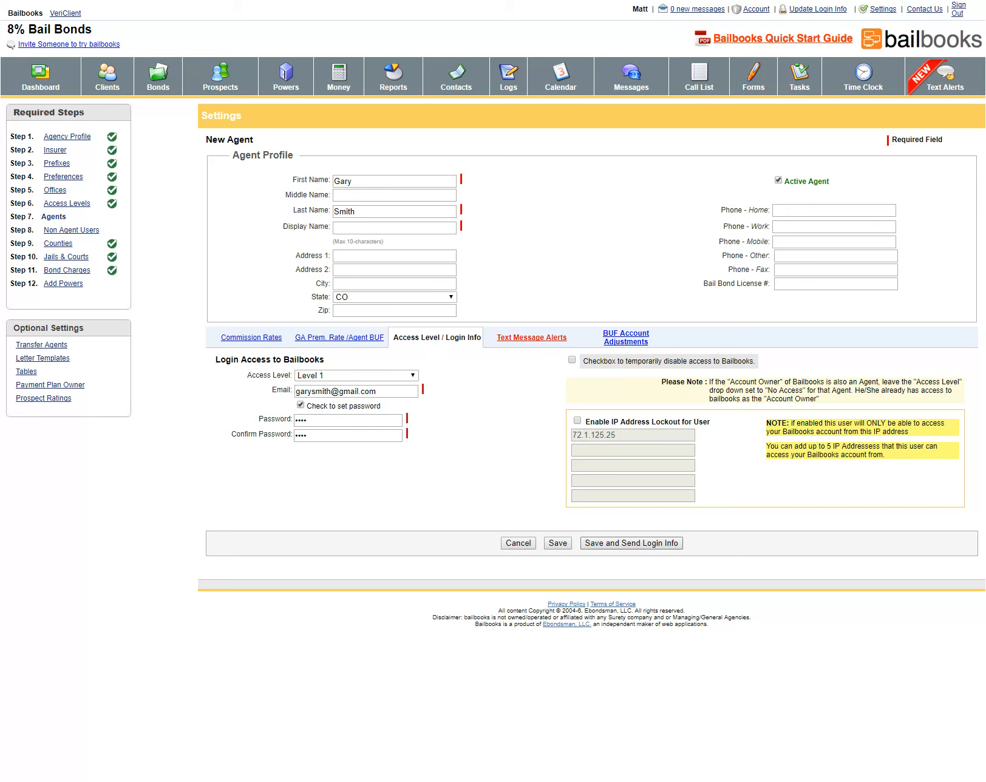
Fill in the agent's first name as the required Display Name and save the agent
click(559, 544)
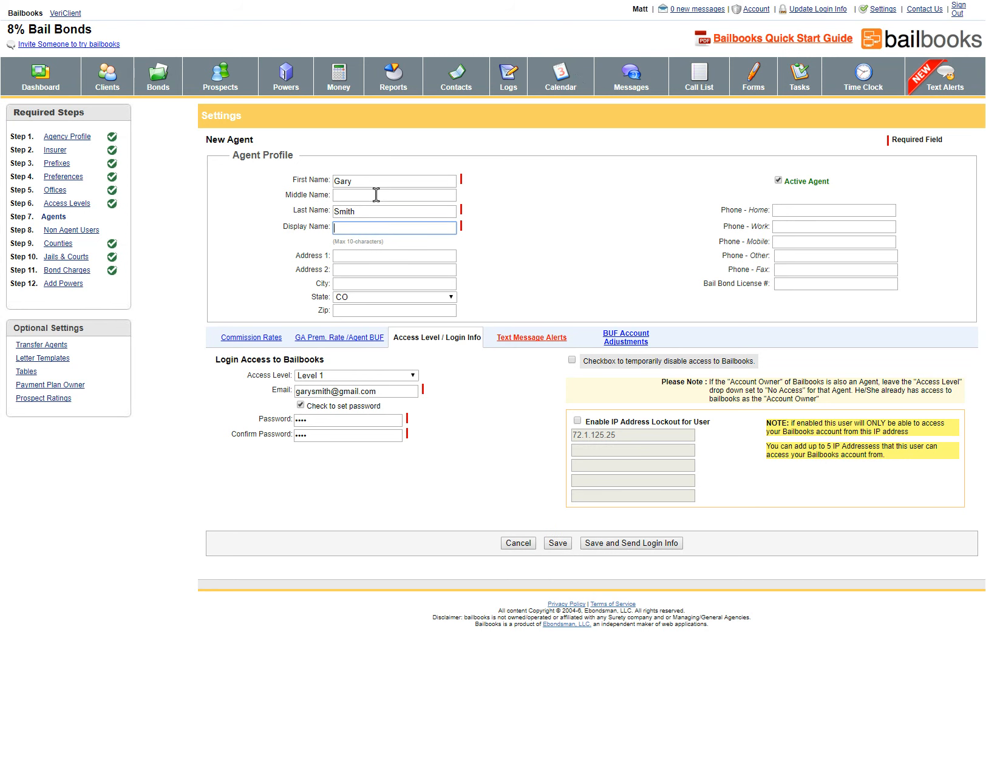
click(362, 225)
text(Gary)
click(554, 545)
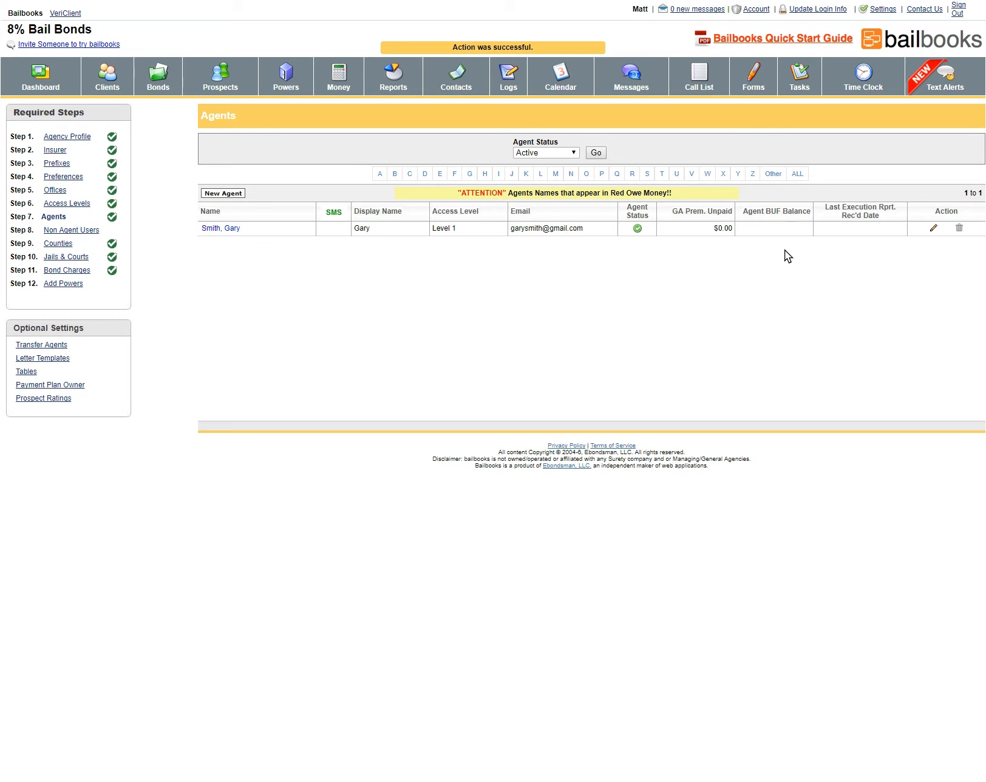
Open step 8, Non Agent Users, and start a new staff profile
click(70, 230)
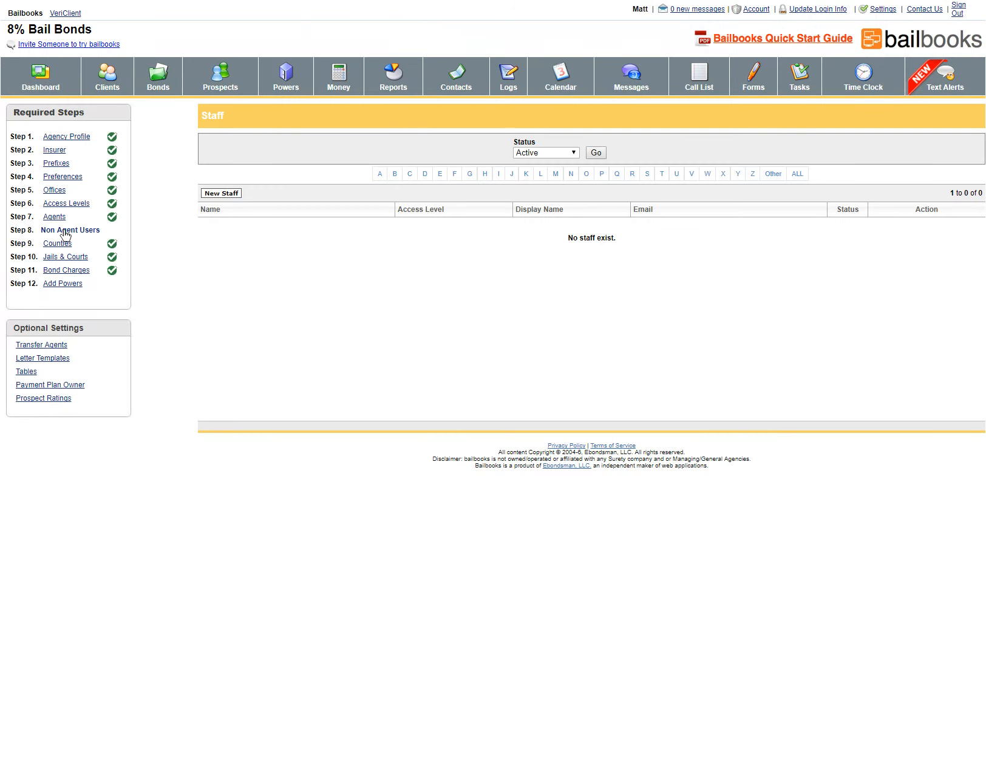
click(223, 194)
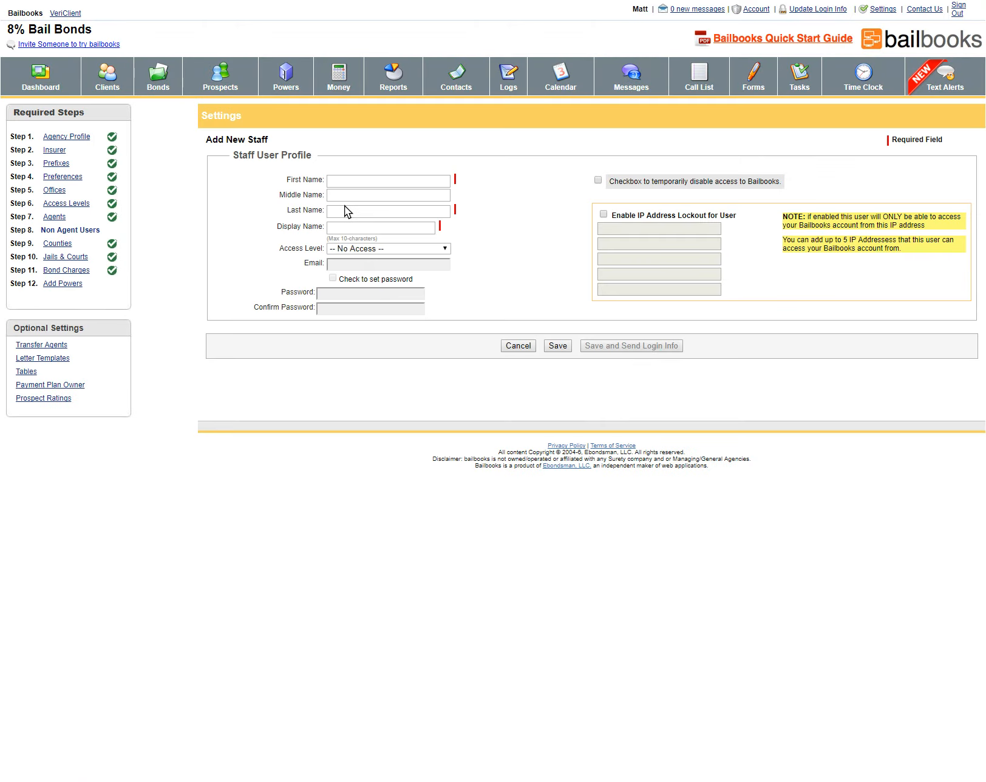
Set the new staff member's Access Level to Administrator
click(346, 182)
click(348, 250)
click(347, 270)
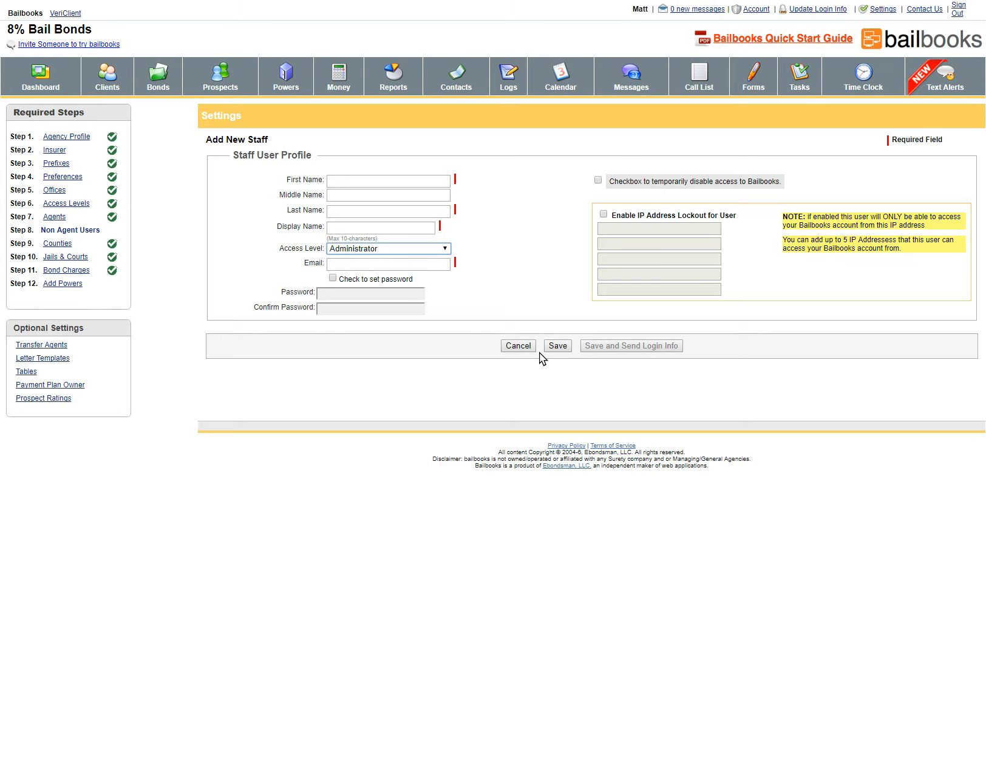
Leave the unsaved Add New Staff form and return to the empty Staff list
click(67, 232)
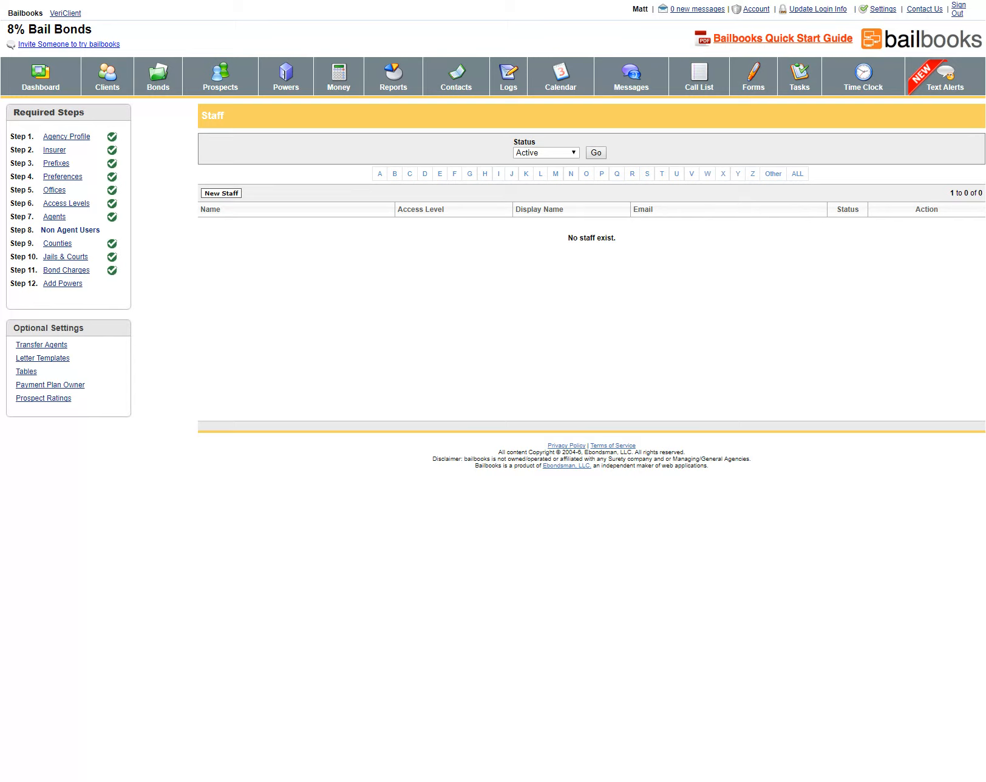
Open the Counties step and save a new county named 'Adams County'
click(56, 246)
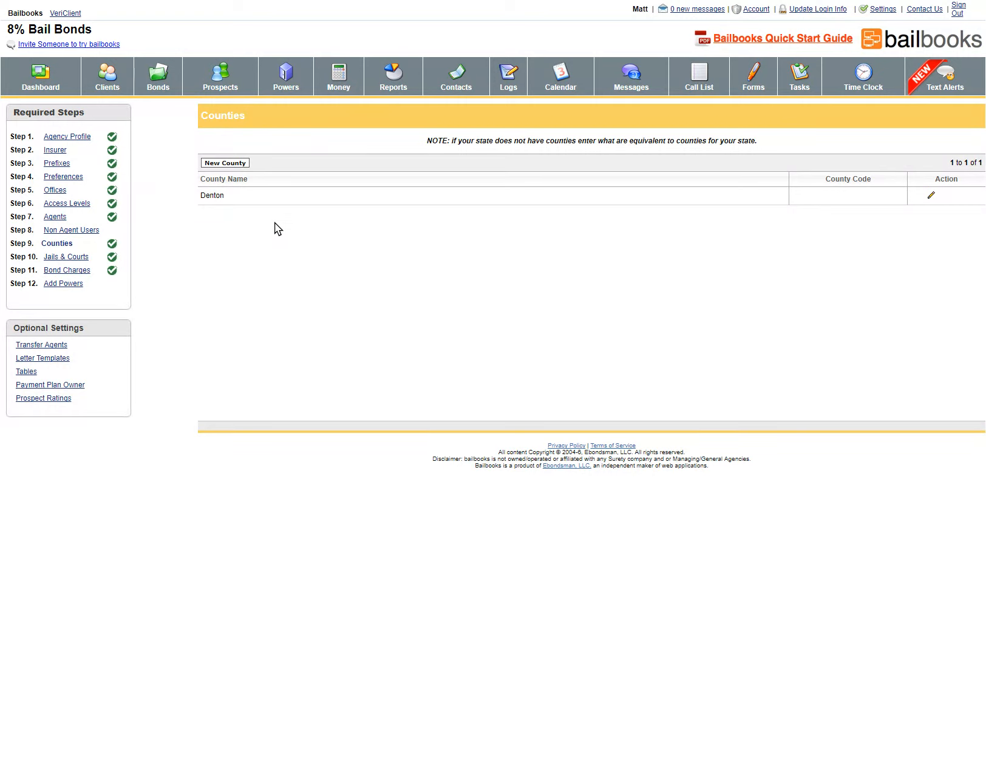
click(233, 164)
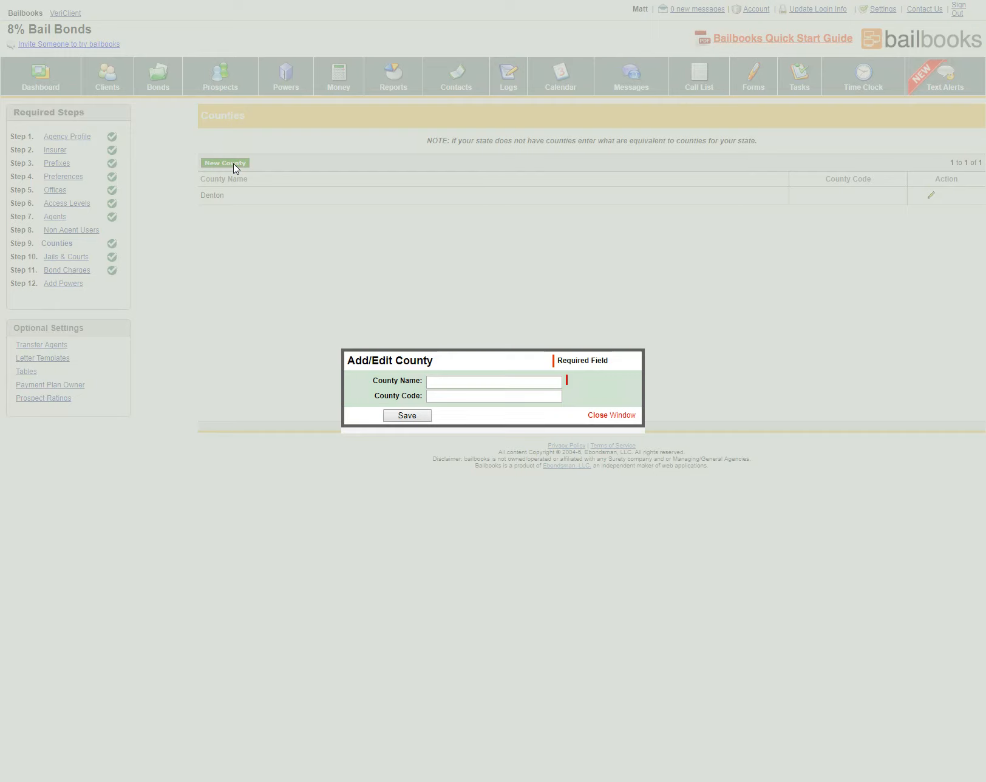
click(437, 380)
text(Adams)
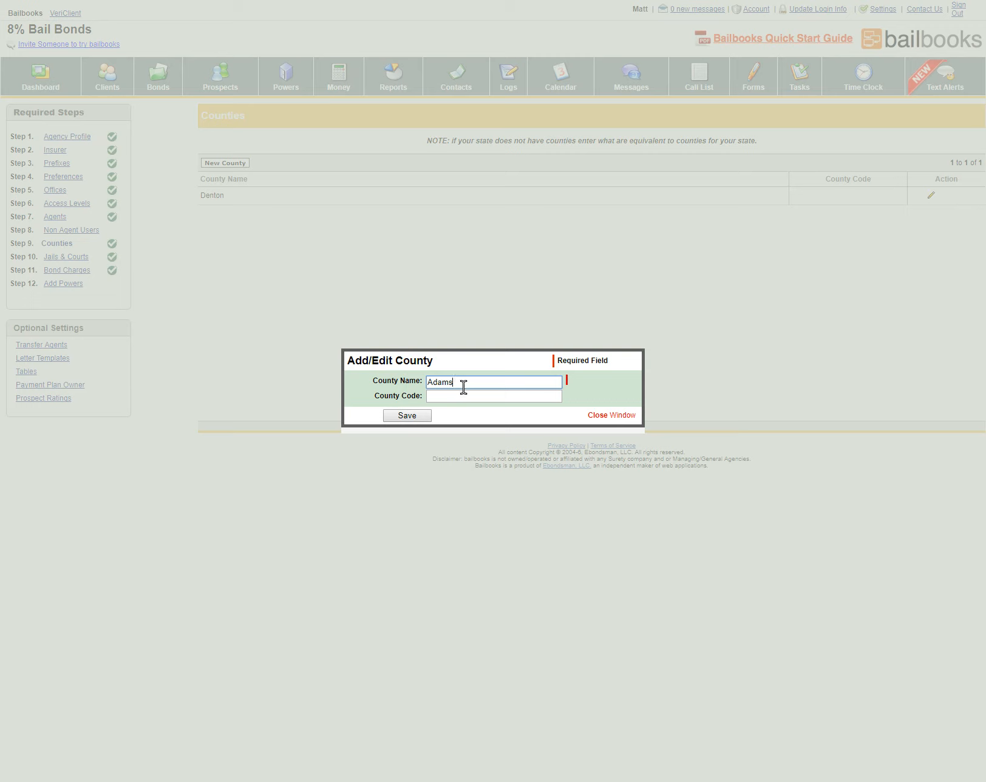
text(County)
click(408, 417)
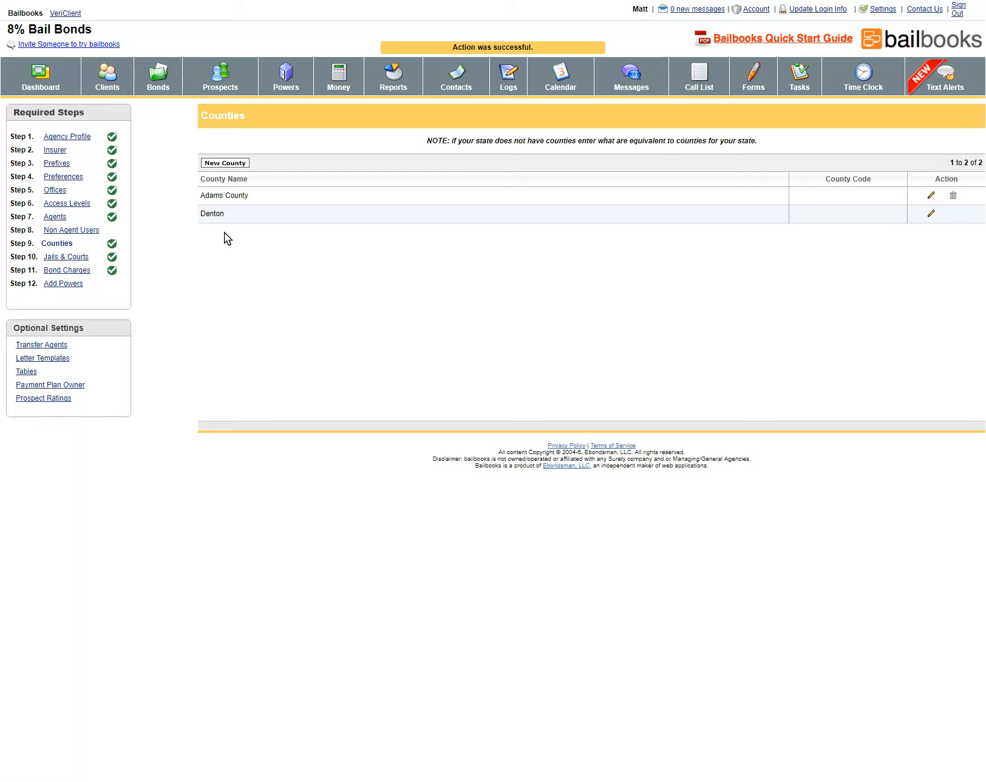
Start a new facility named 'Adams County Jail', using the same text as its Display Name
click(66, 257)
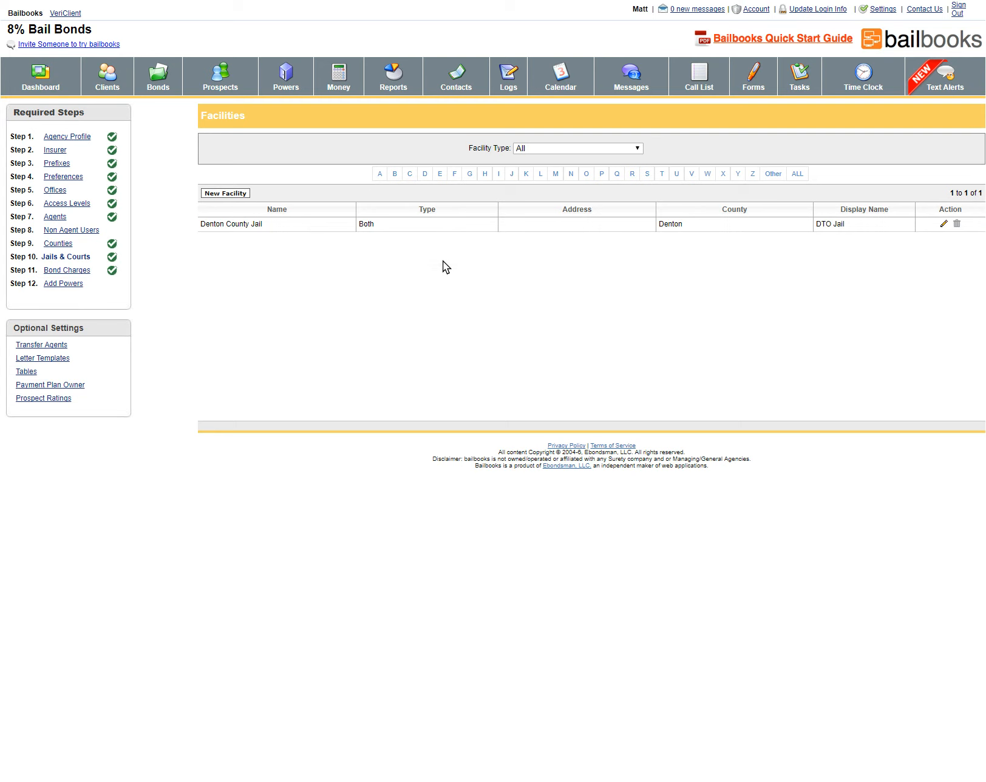
click(242, 194)
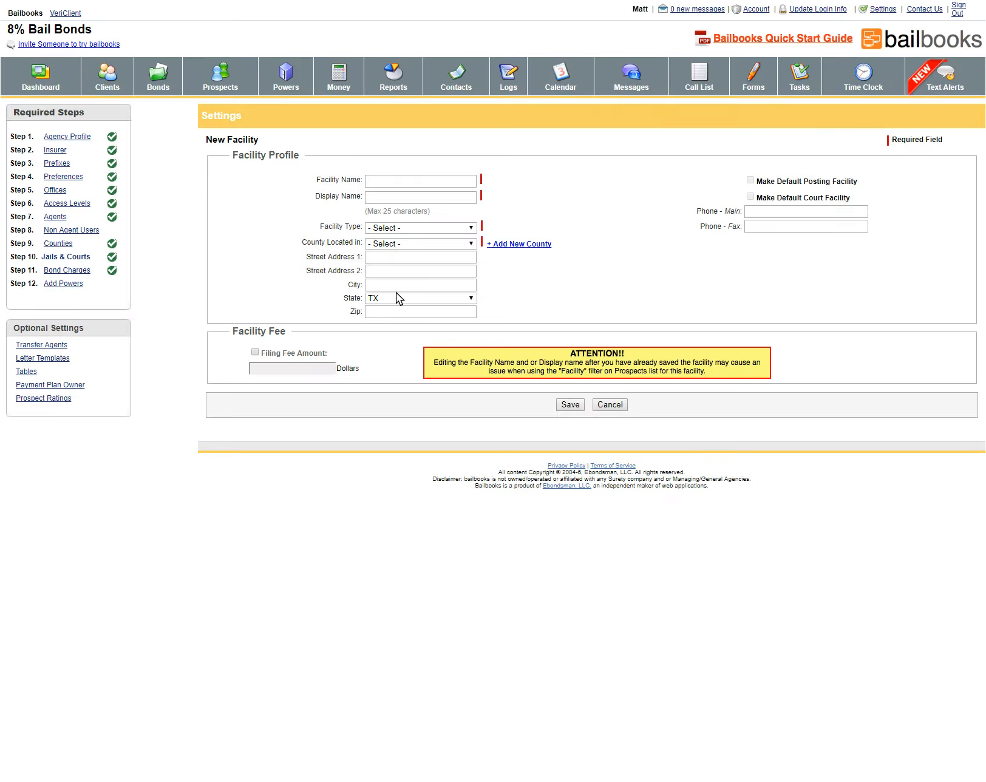
click(392, 182)
text(Adamns County Jail)
click(393, 182)
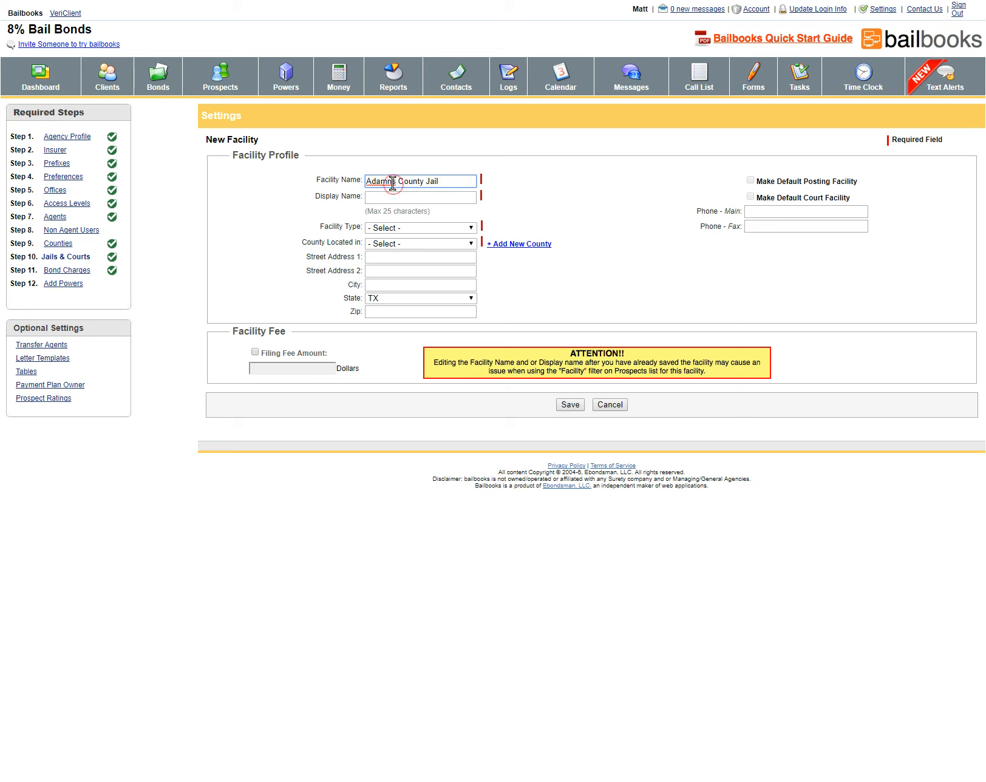
key(BackSpace)
triple_click(399, 181)
triple_click(416, 181)
key(ctrl+c)
click(391, 195)
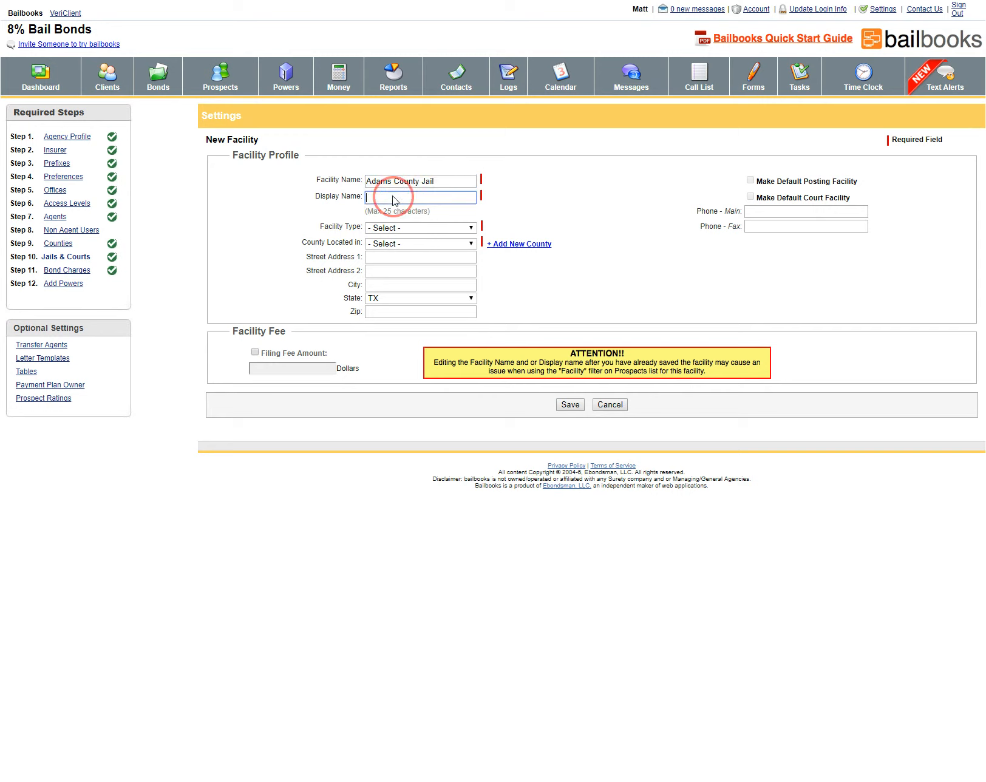
key(ctrl+v)
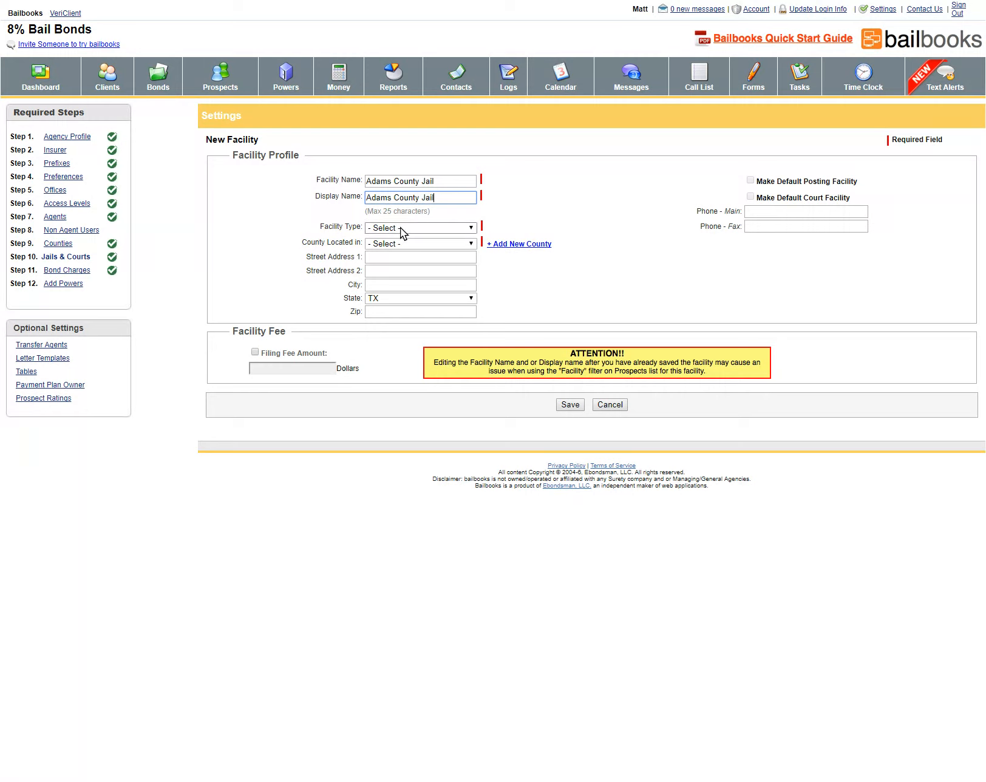
Set the facility type to Jail and the county to Adams County
key(Tab)
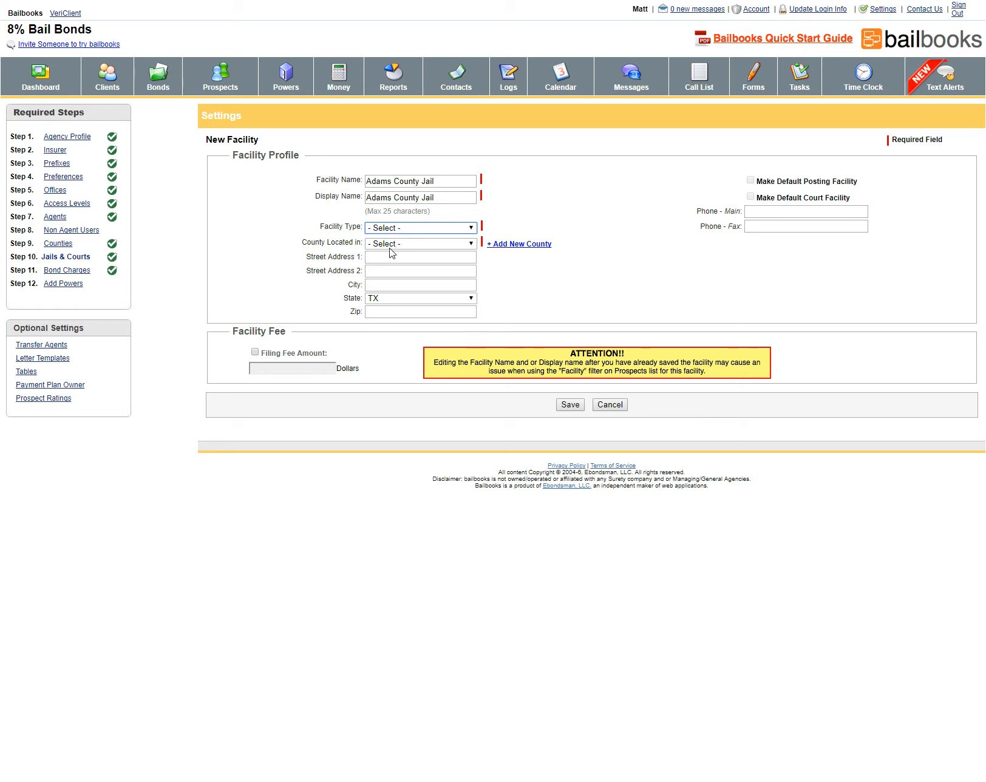
key(j)
click(457, 245)
click(444, 260)
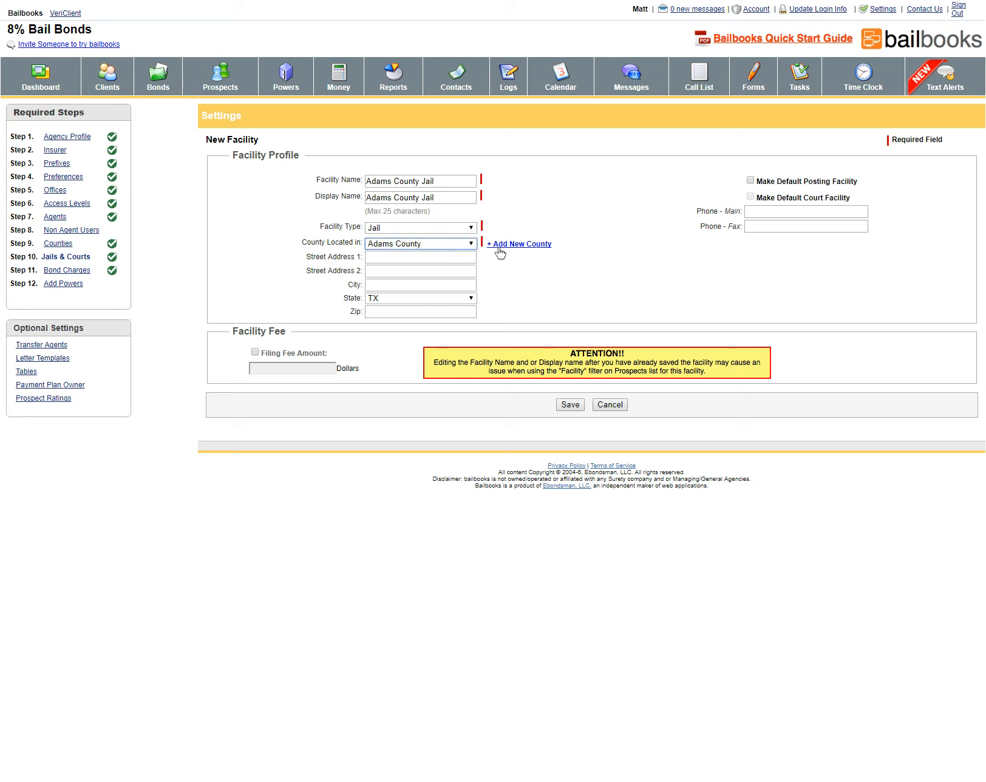
click(468, 244)
click(505, 245)
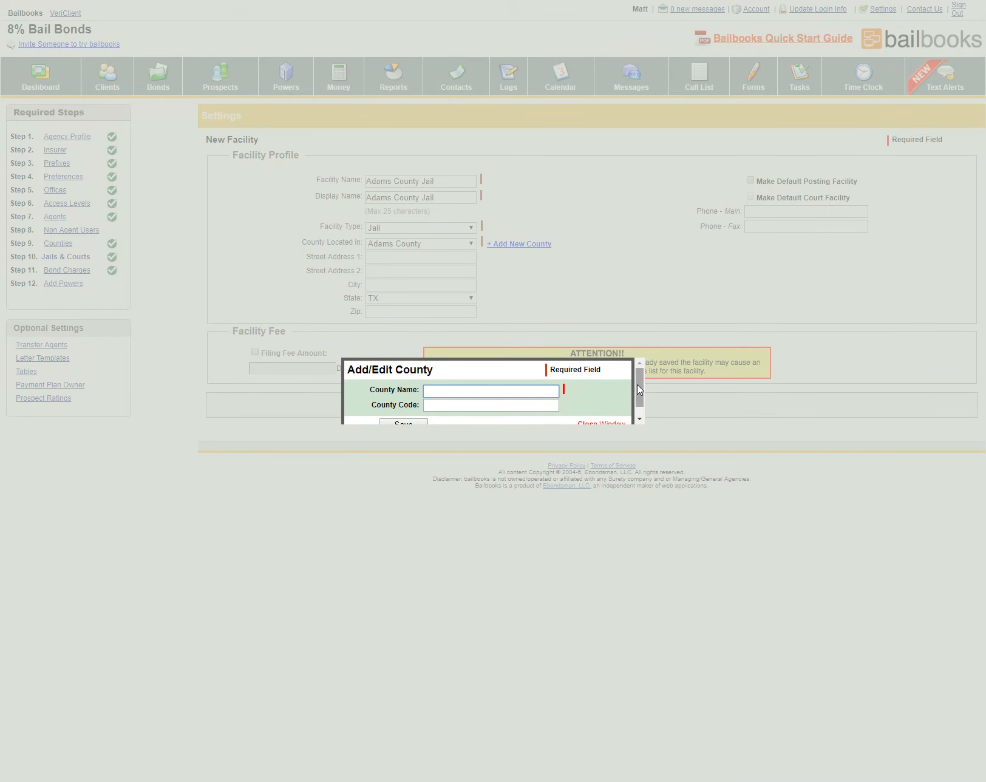
Close the add-county popup, make Adams County Jail the default posting facility, and save it
drag(640, 390, 640, 400)
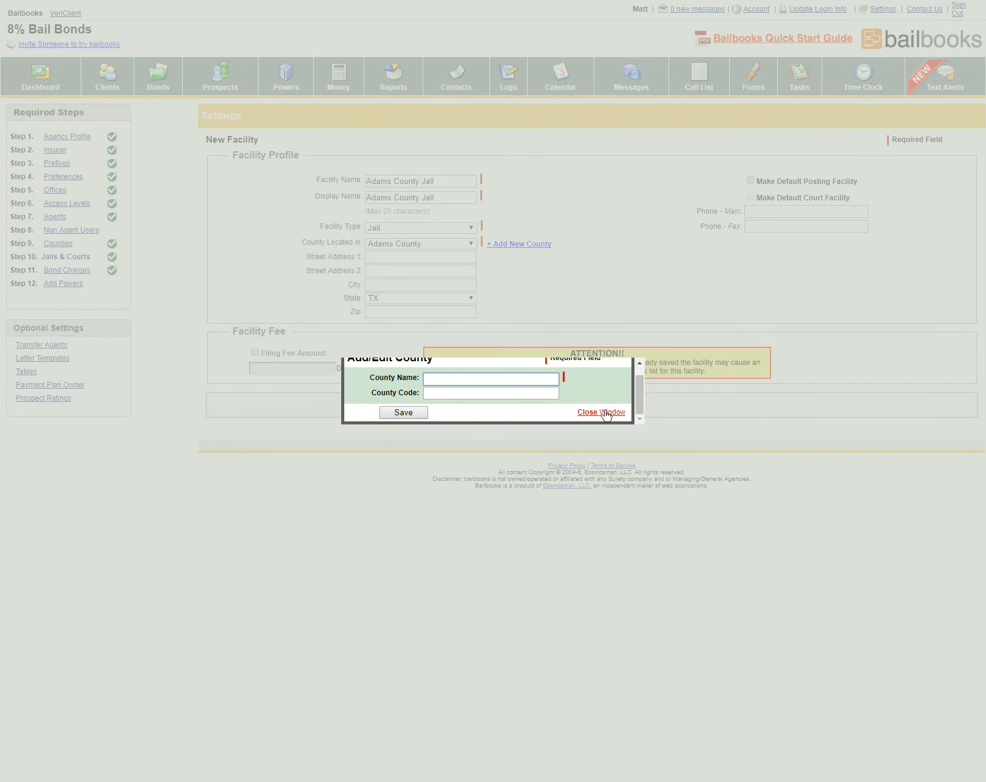
click(602, 413)
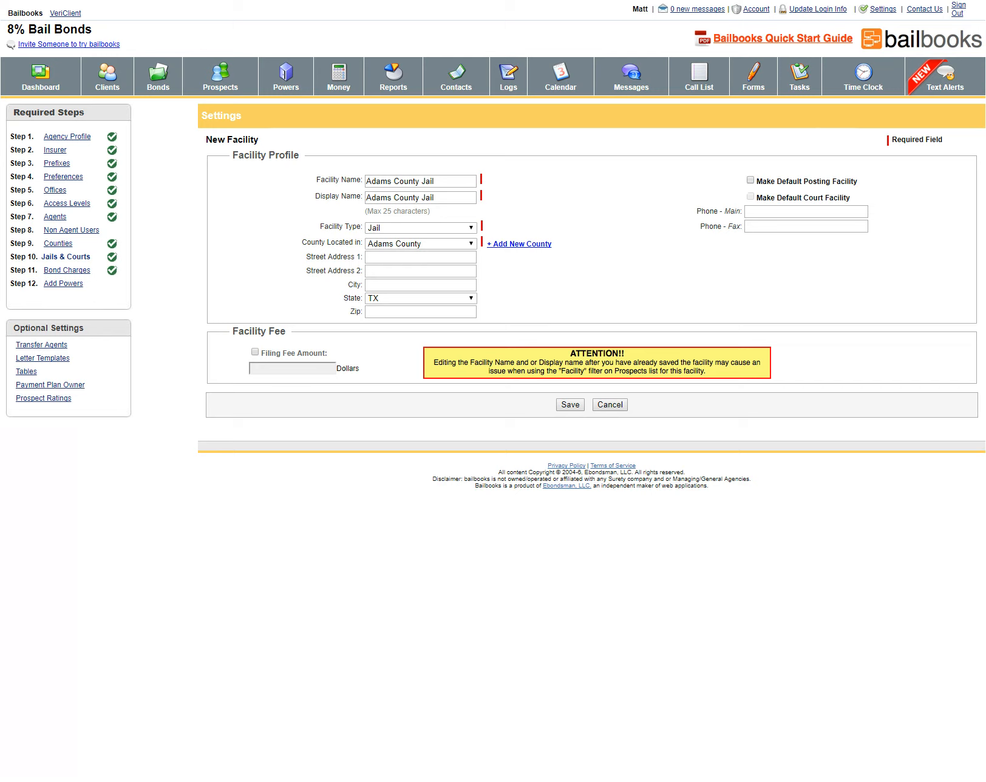
click(751, 181)
click(576, 405)
Start a new facility named 'Adams County Court' with a matching Display Name
click(238, 195)
click(405, 185)
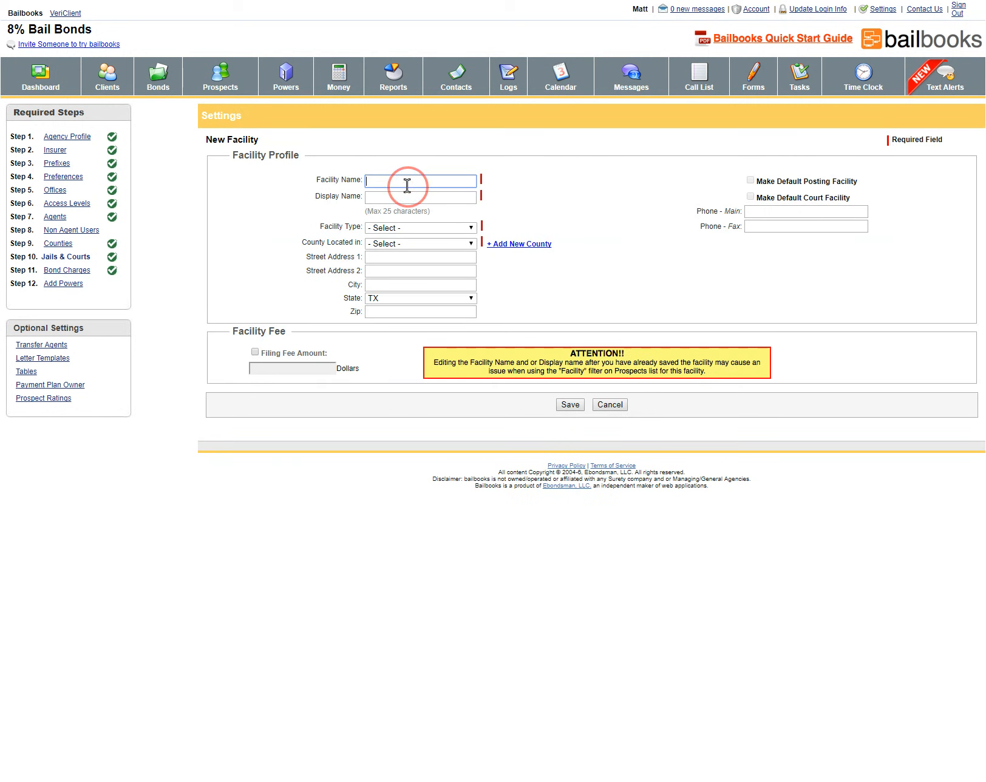
text(Adams County Jail)
double_click(425, 181)
text(Court)
click(408, 198)
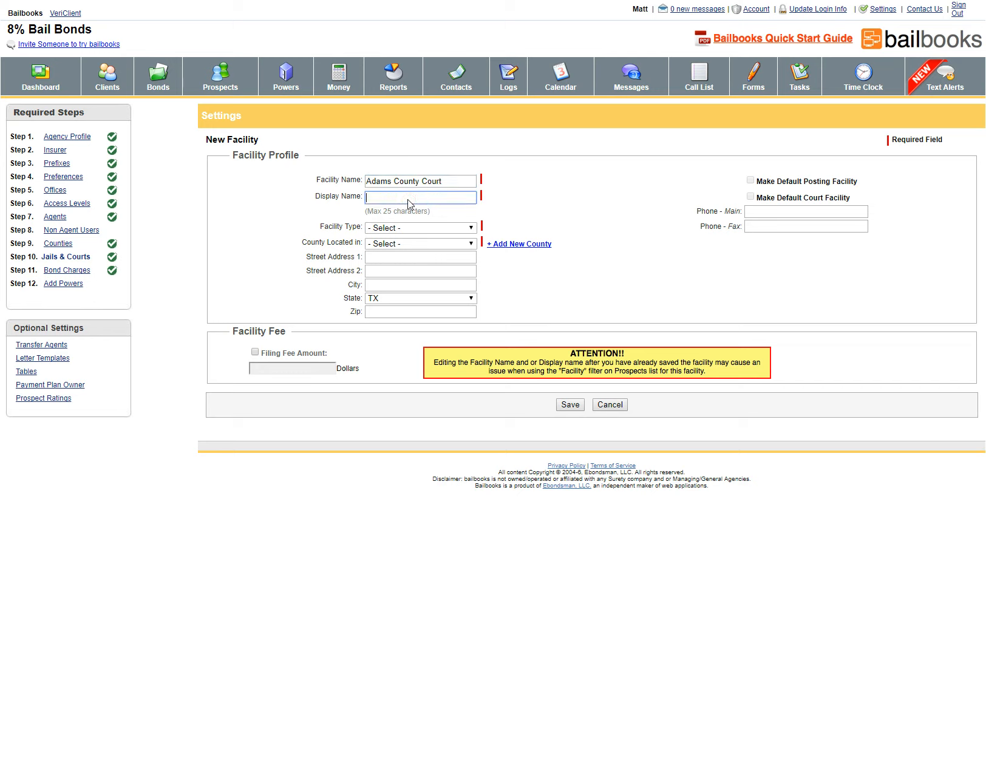
text(Adams County Jail)
double_click(433, 197)
text(Court)
Set type Court and county Adams County, make it the default court facility, and save
click(419, 228)
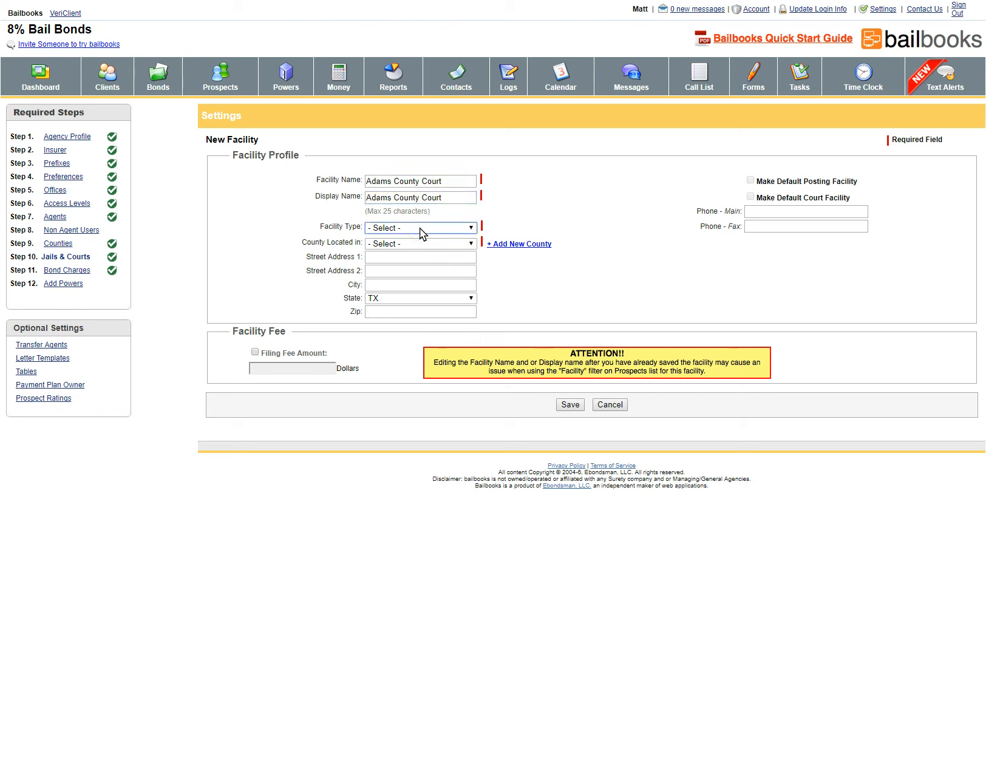
click(417, 238)
click(427, 246)
click(418, 264)
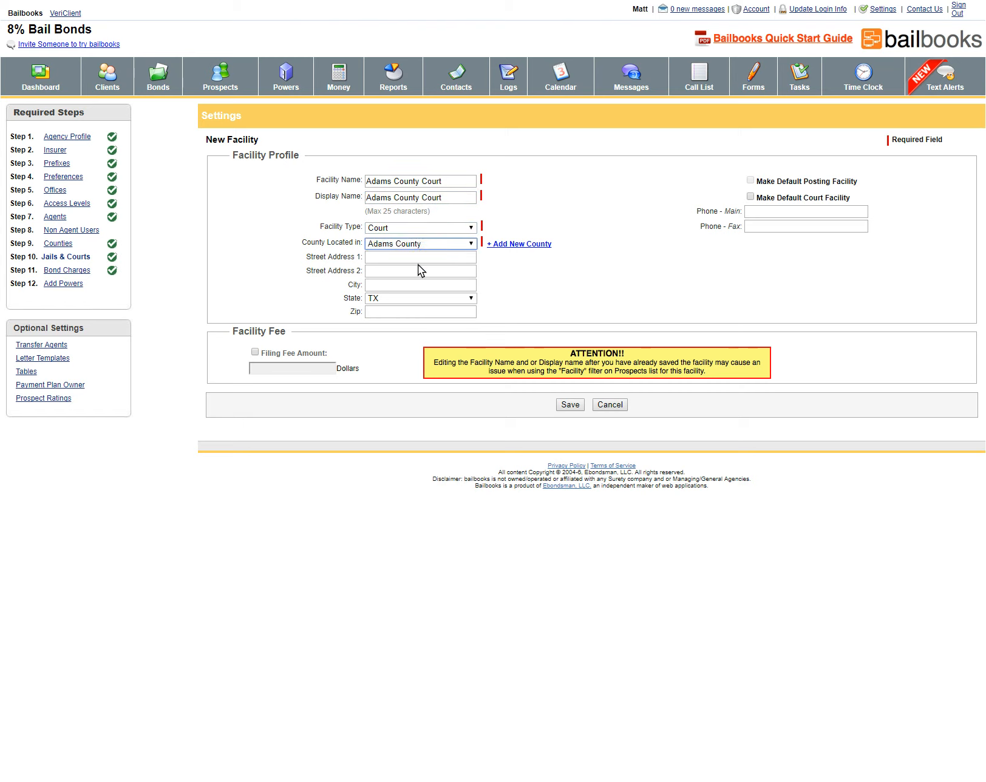
click(750, 196)
click(569, 403)
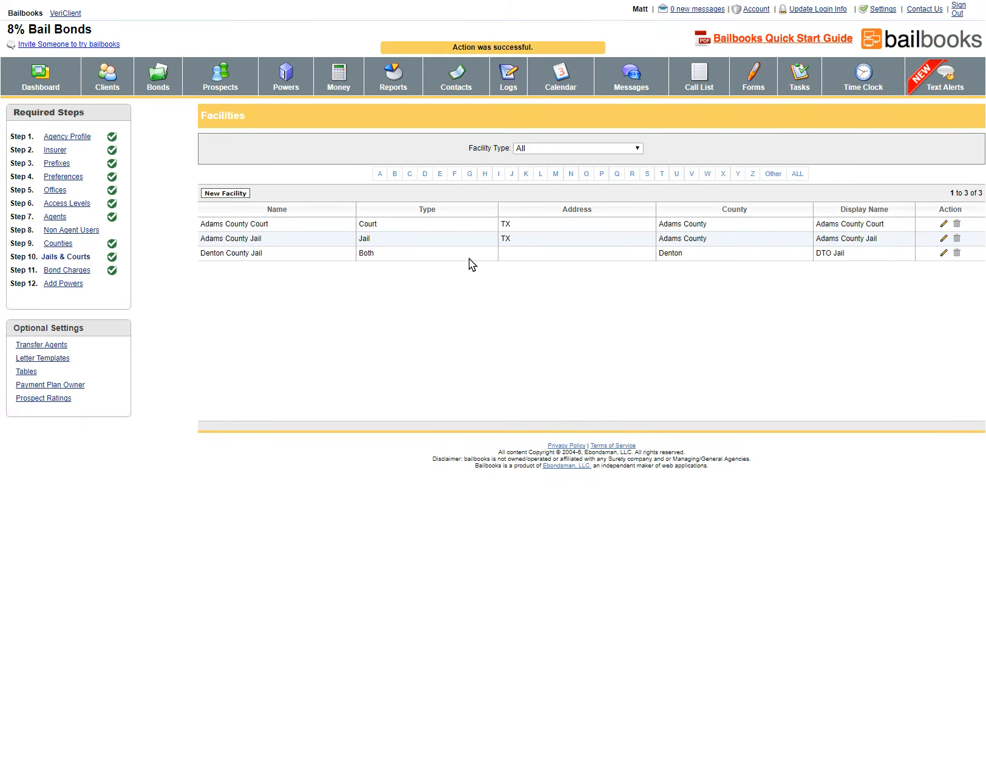
Open the Bond Charges step and save 'Child Abuse' as a bond charge
click(68, 270)
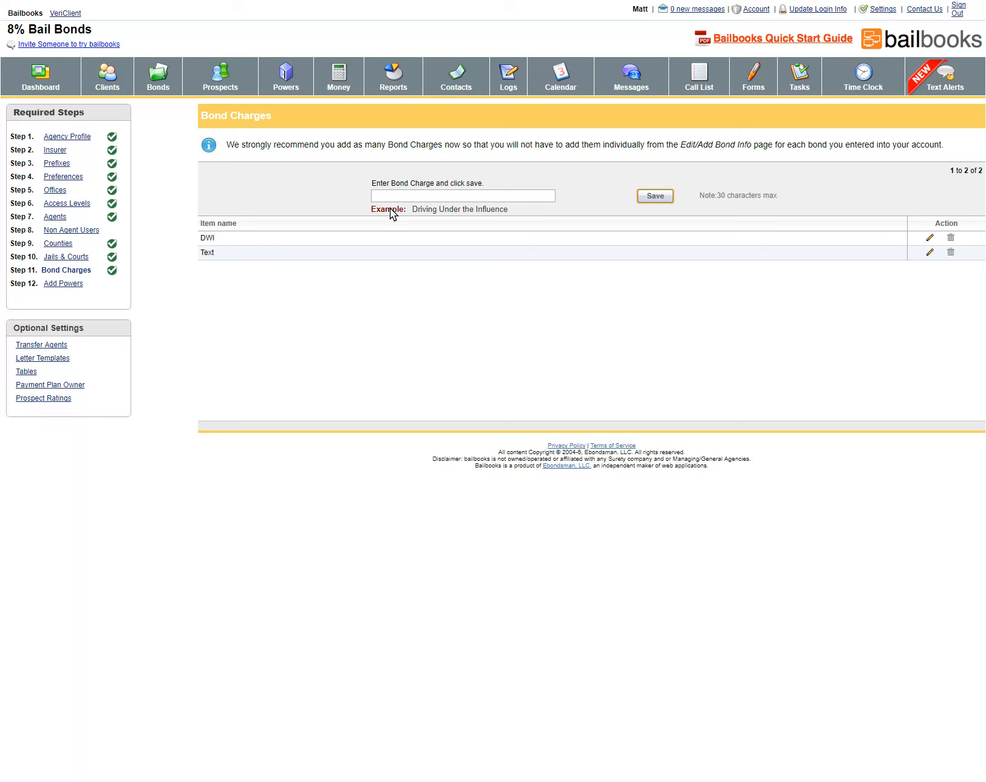
click(423, 197)
text(Ch)
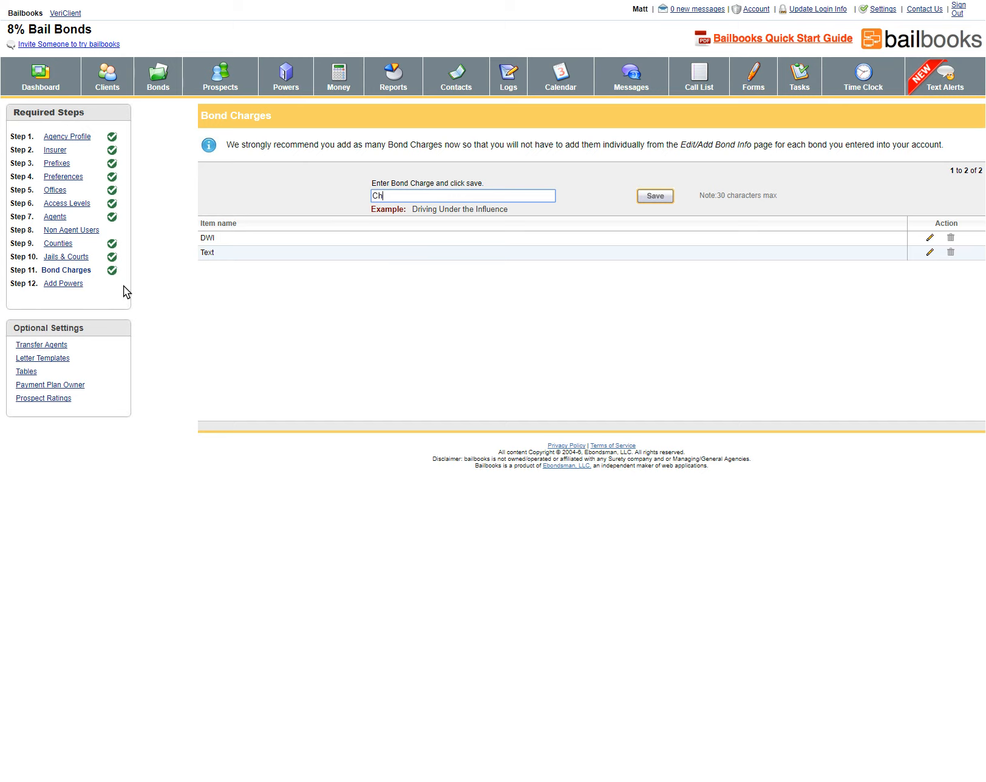
text(ild Abuse)
click(654, 195)
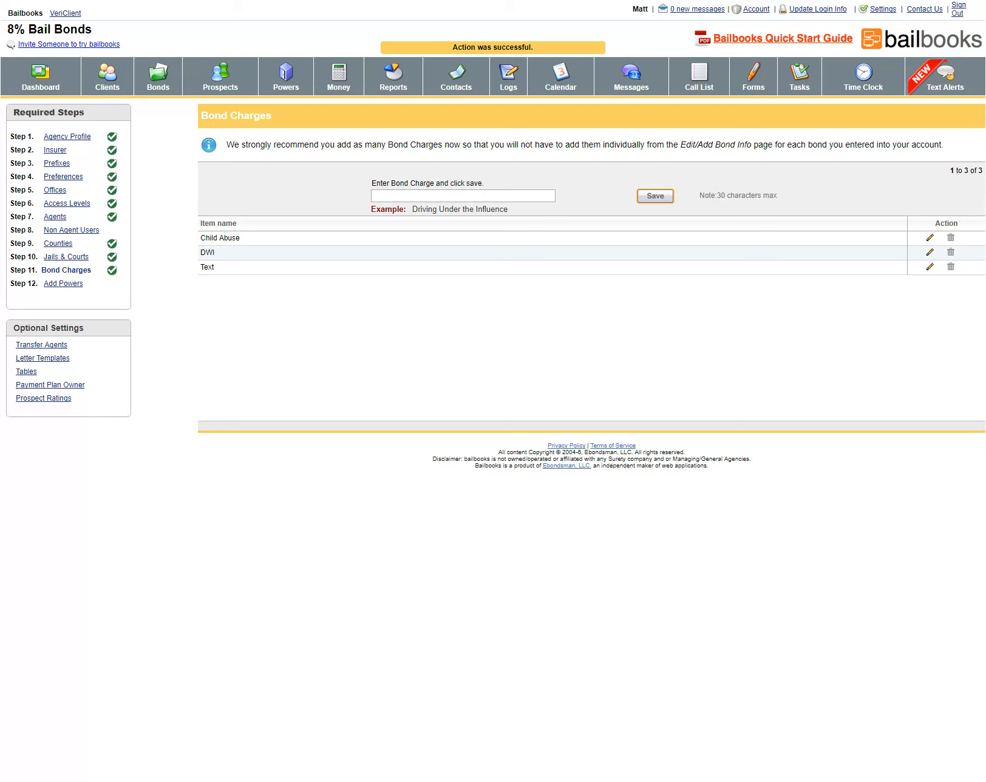
Save 'Domestic 3rd Degree' as a bond charge, then load Child Abuse for editing
click(454, 197)
text(Domestic )
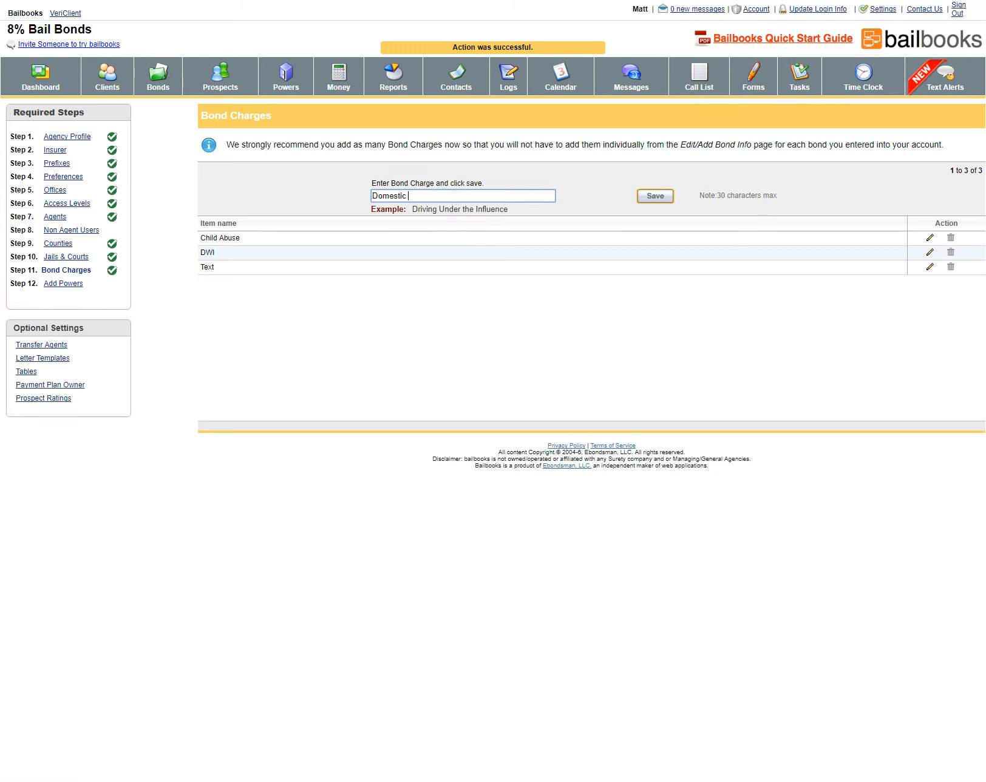
text(Vi)
key(BackSpace)
key(BackSpace)
key(BackSpace)
text(3rd)
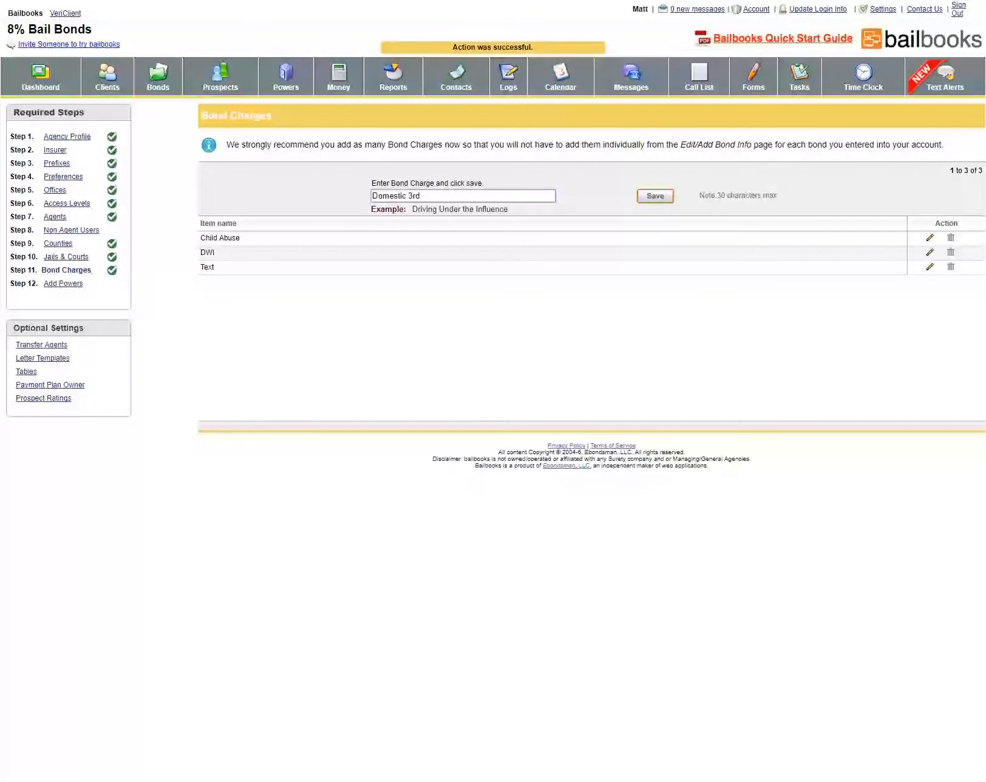
text( Degree)
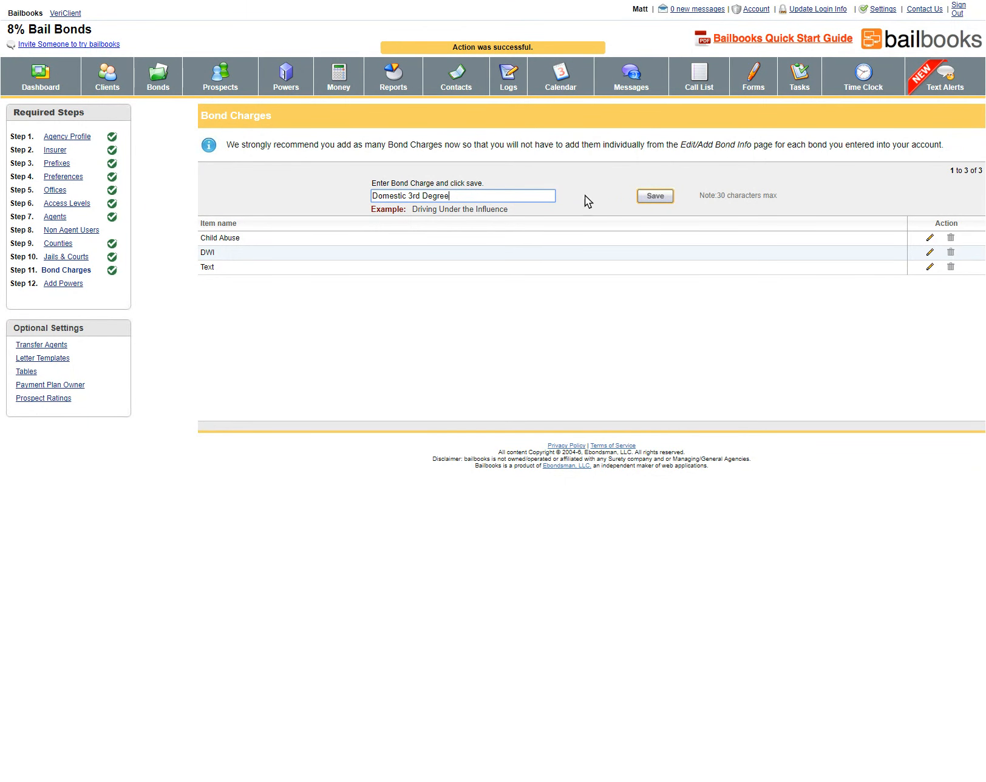
click(655, 196)
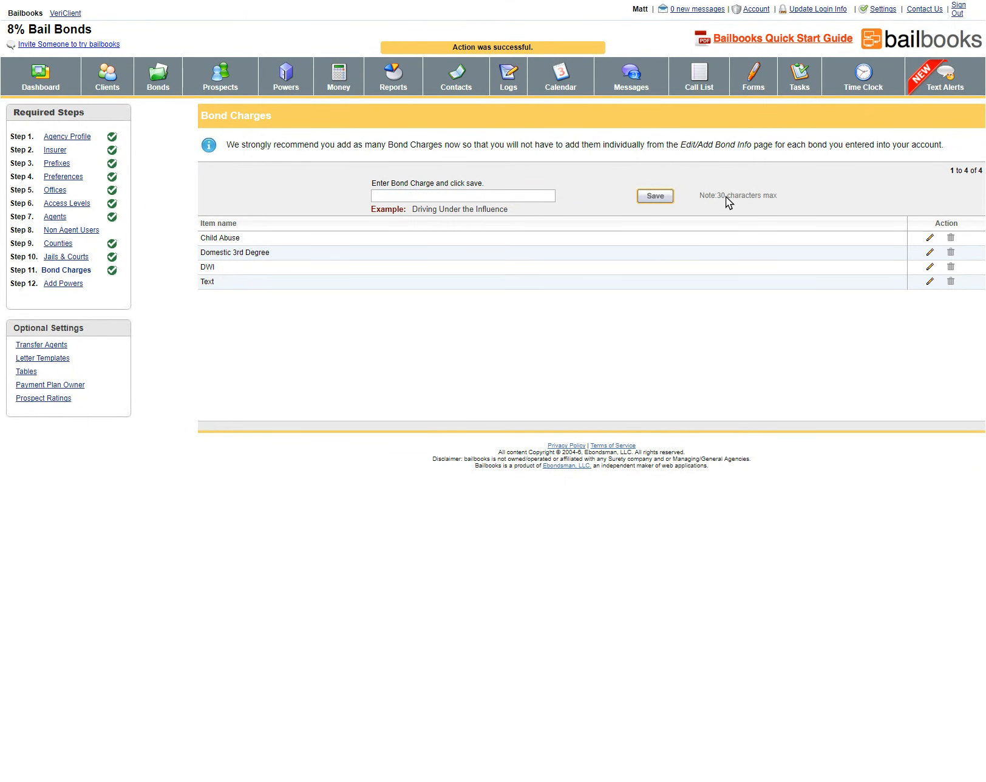
click(930, 237)
click(438, 198)
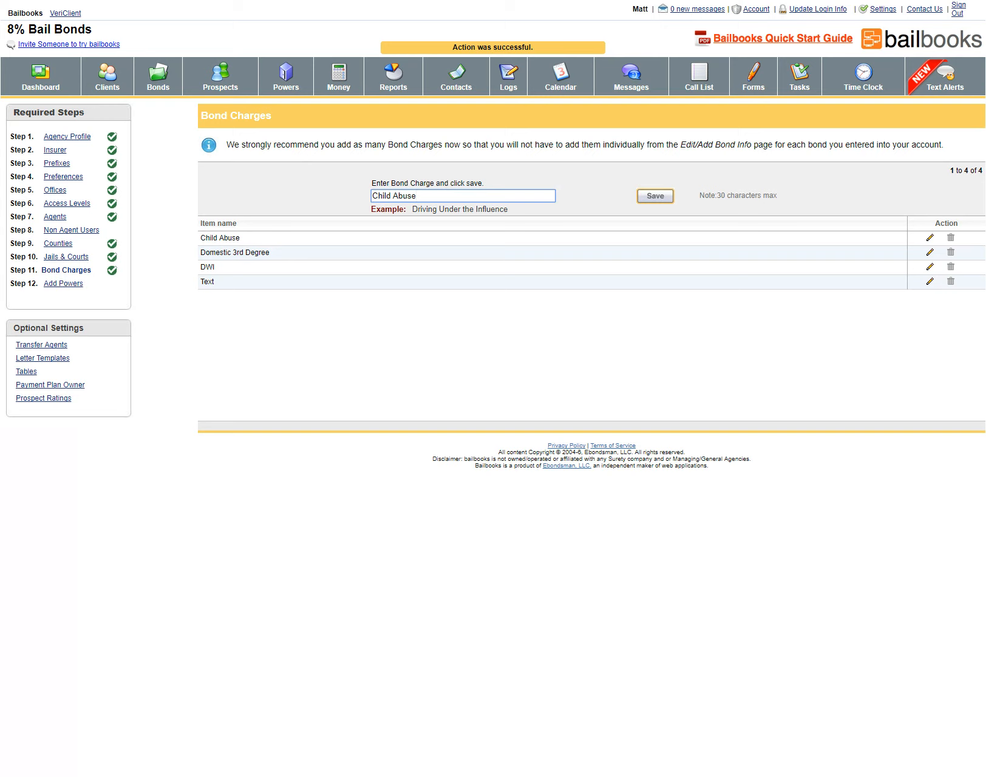
Enter the power number range 125 through 150 in the Add Powers form
click(63, 284)
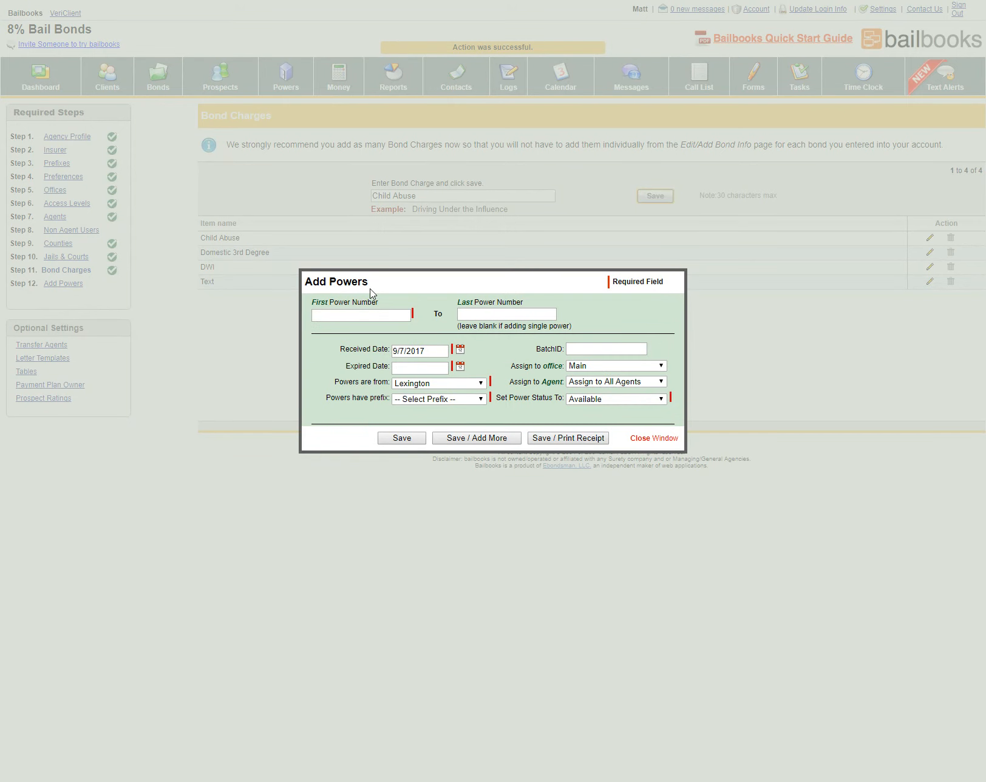
click(356, 316)
text(125)
click(463, 313)
text(150)
Set the expiry date to 12/31/2017 and prefix L5, then save the Lexington batch
click(460, 366)
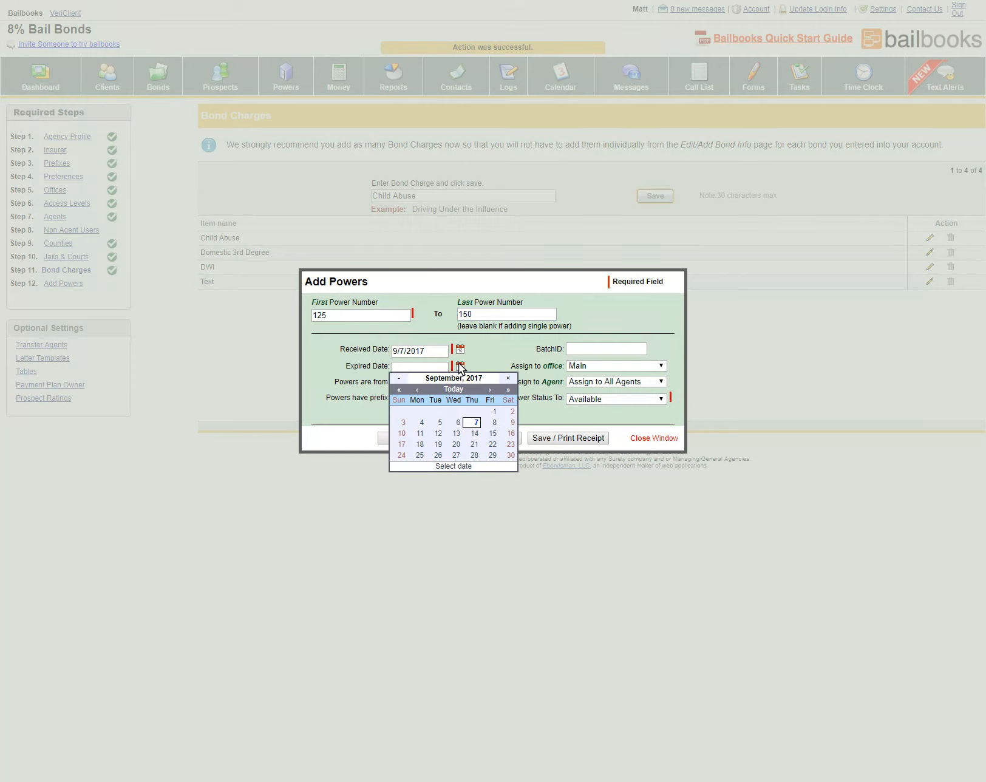
click(487, 388)
click(488, 389)
click(487, 389)
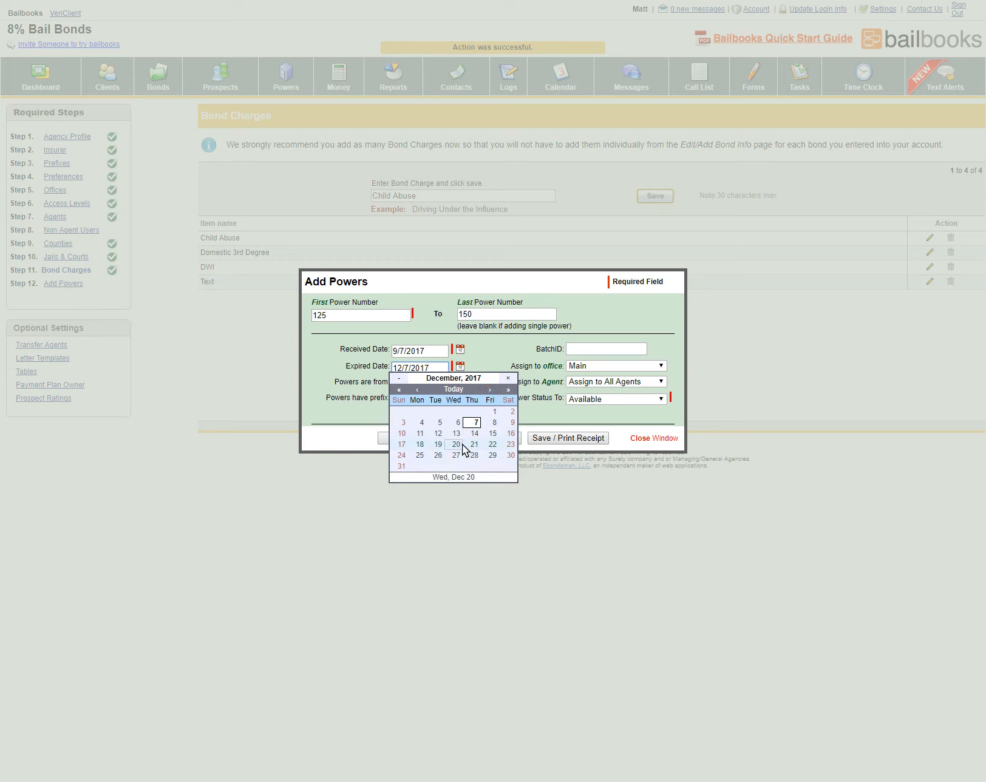
click(402, 466)
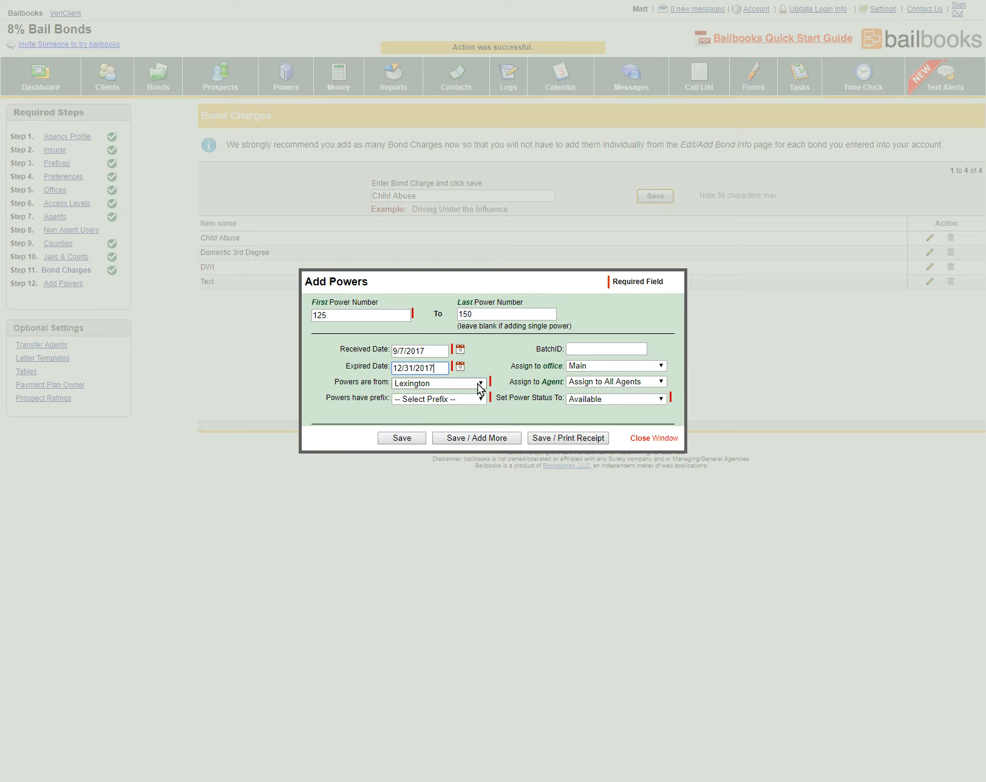
click(446, 381)
click(439, 400)
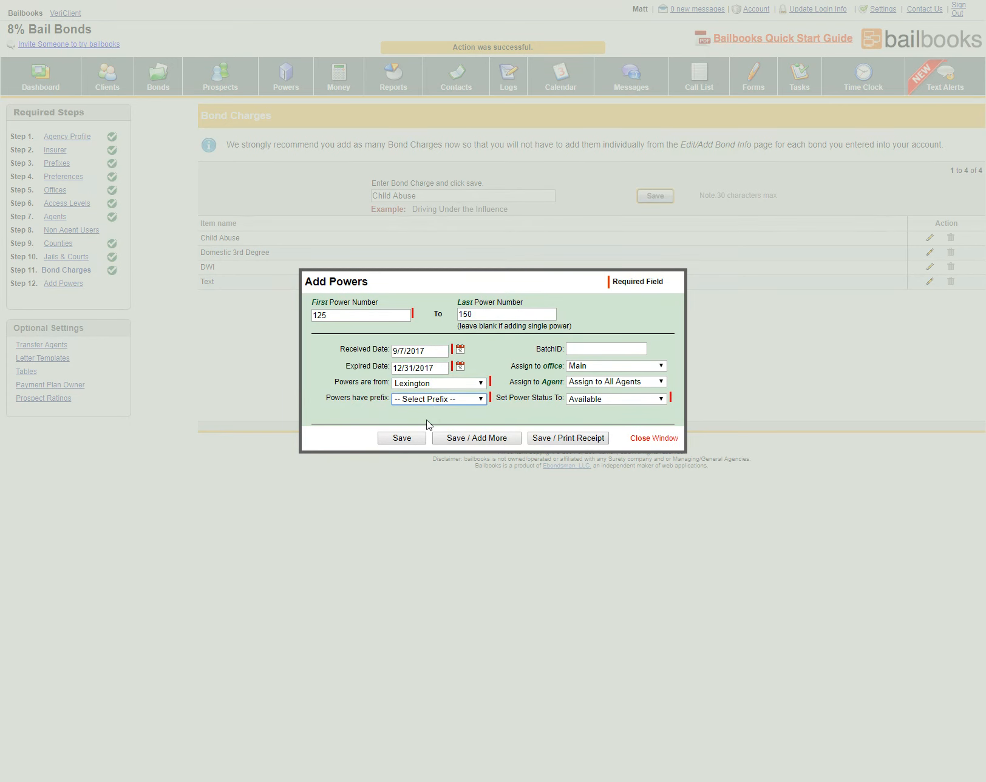
key(Down)
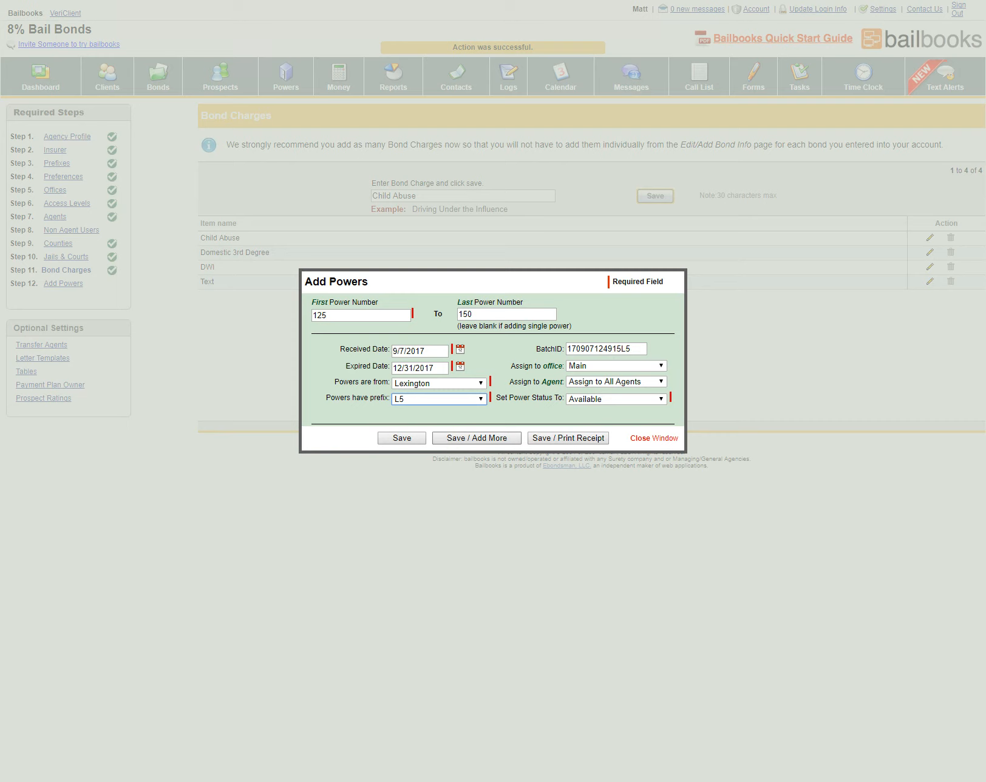
click(399, 440)
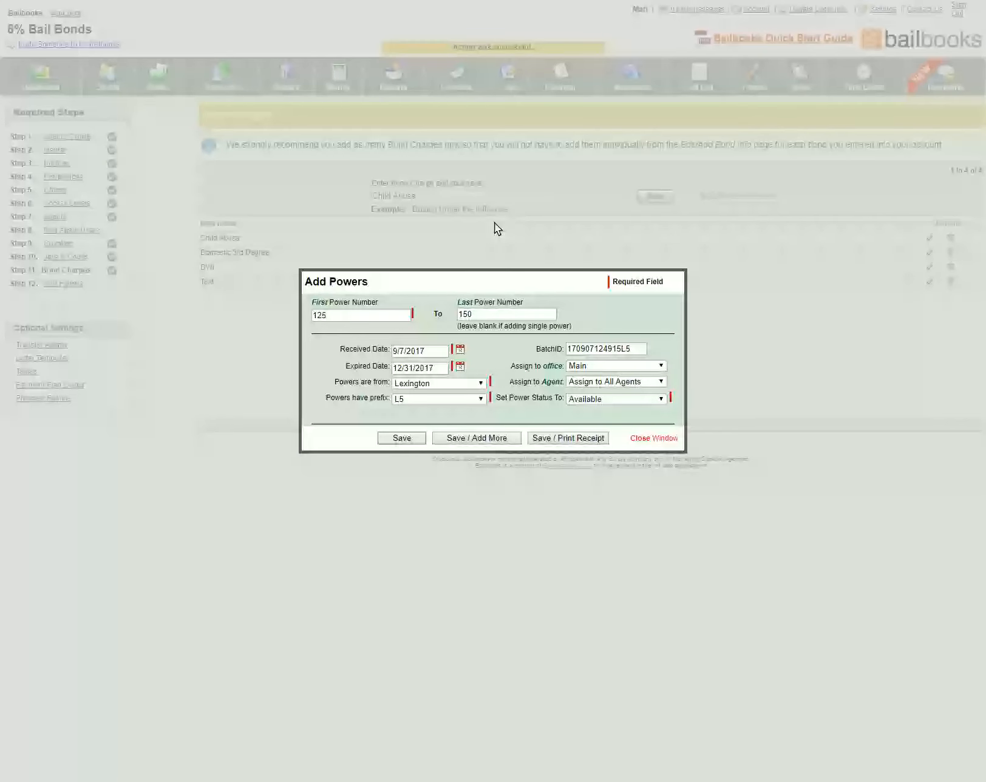
Close the saved Add Powers form and leave the Bond Charges page for the Powers page
click(540, 145)
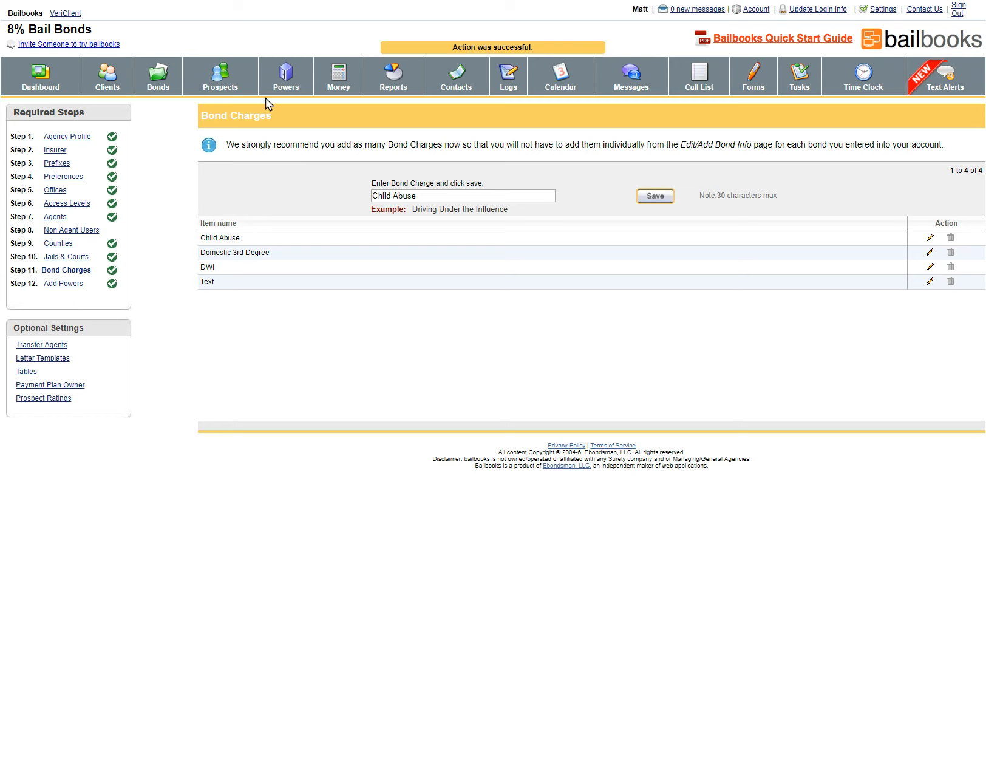
click(286, 81)
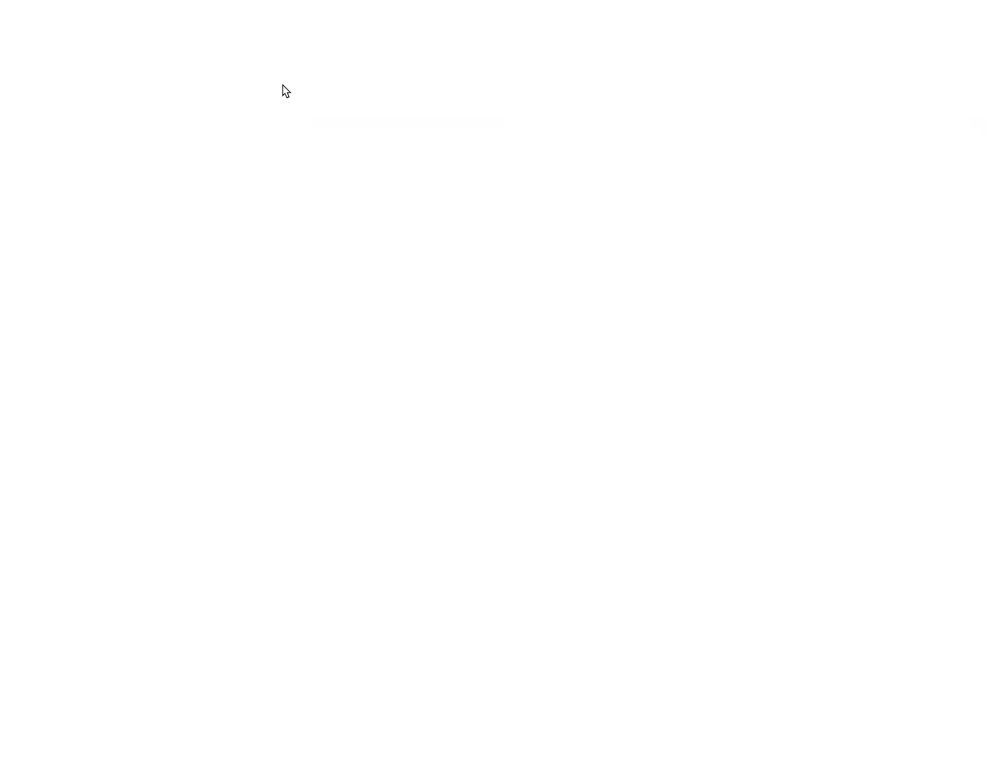